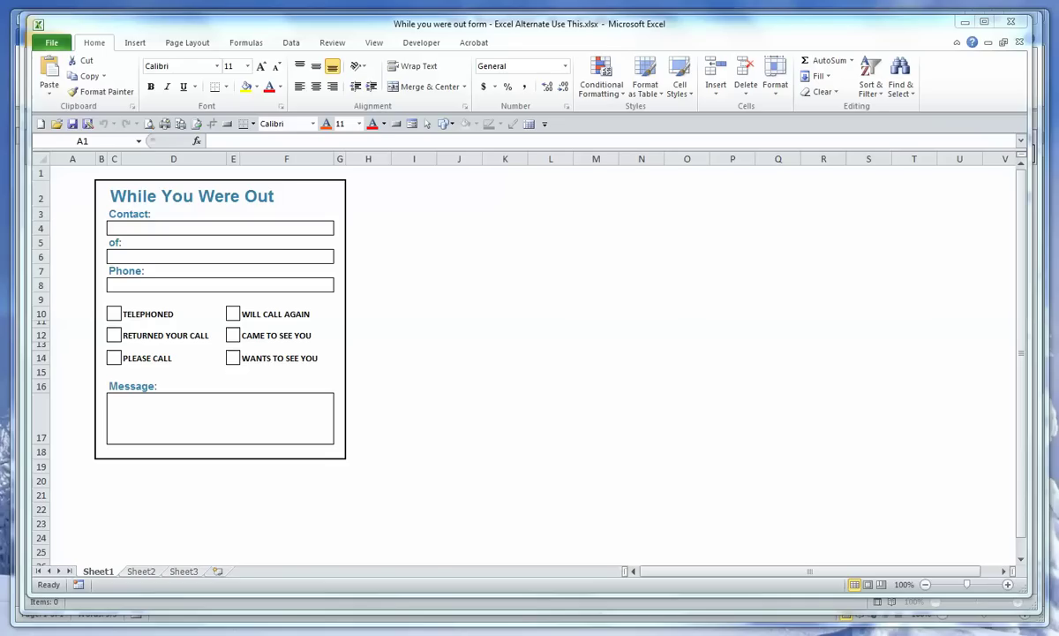
# Step: Select the While You Were Out form range A1:H19 in Excel and copy it
pyautogui.click(65, 174)
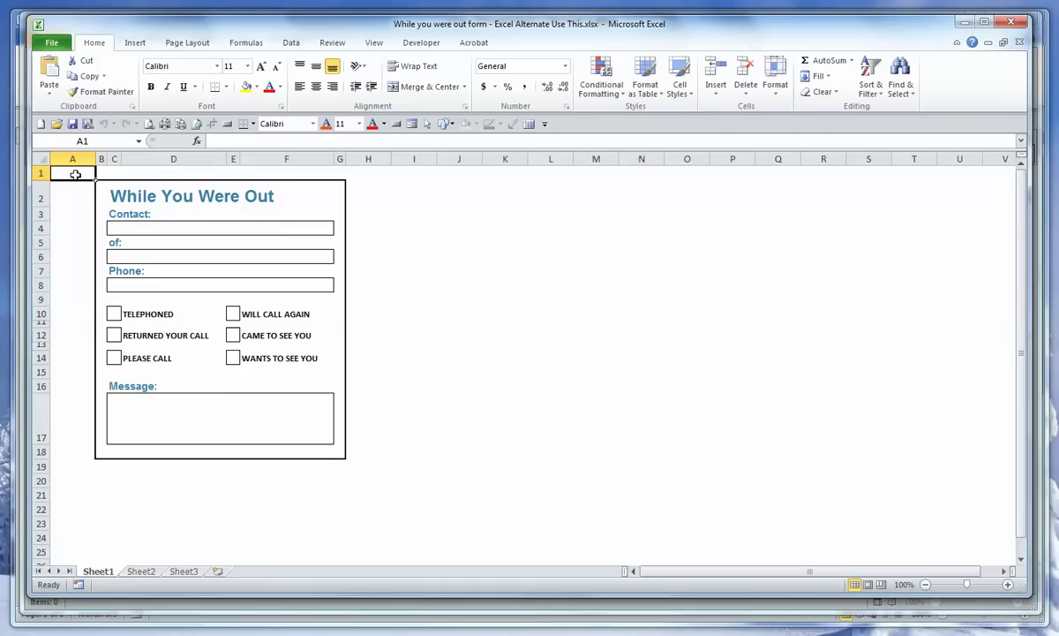
pyautogui.moveTo(75, 174); pyautogui.dragTo(354, 461)
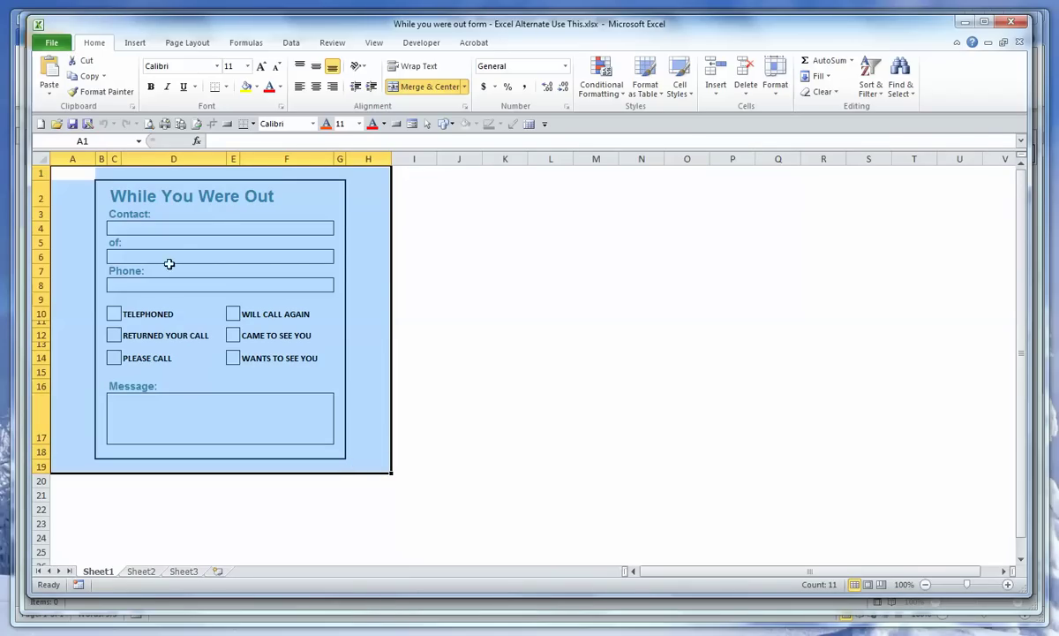
pyautogui.click(93, 80)
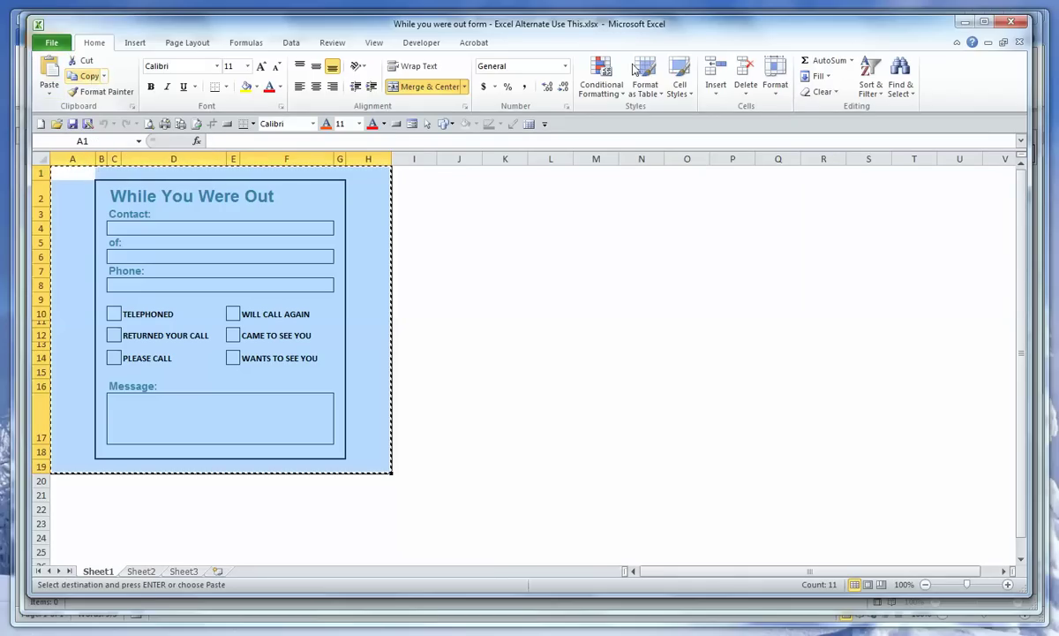
# Step: Start a new Outlook e-mail and paste the While You Were Out form into its body
pyautogui.click(968, 22)
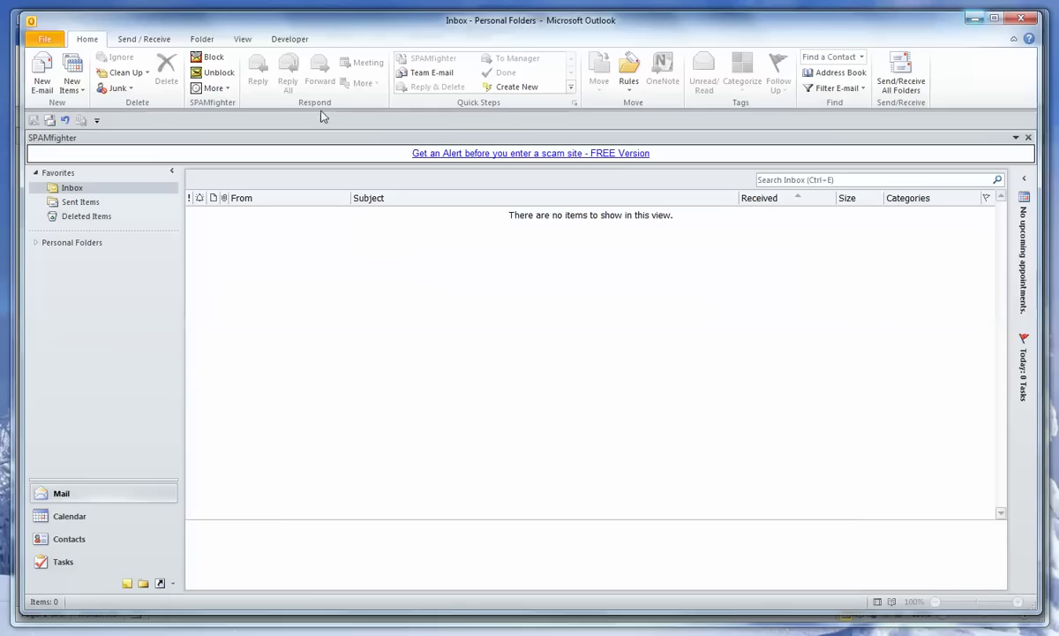
pyautogui.click(41, 77)
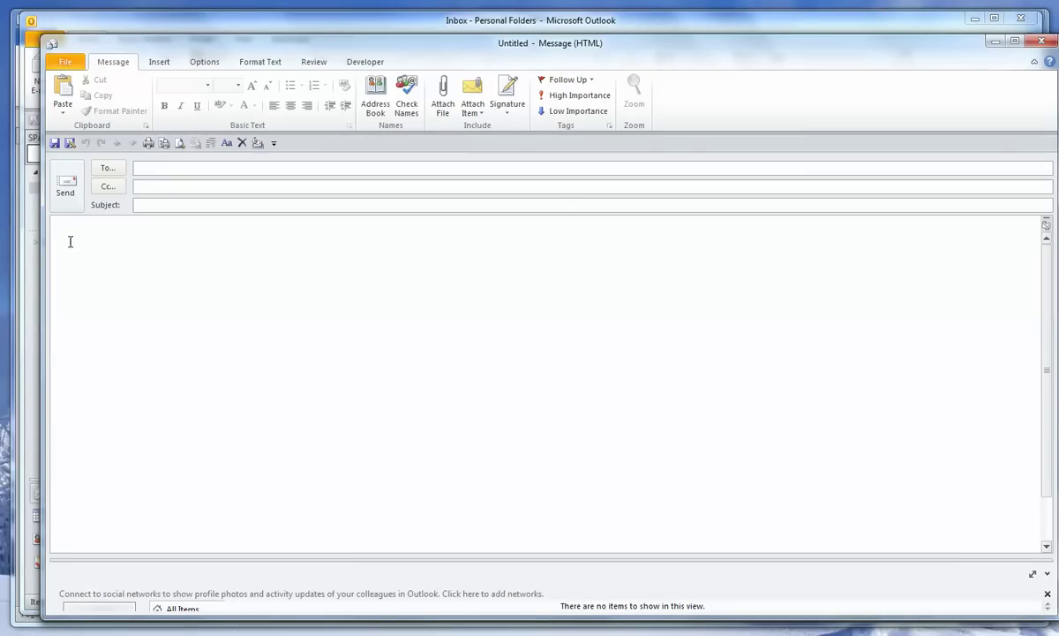
pyautogui.click(67, 240)
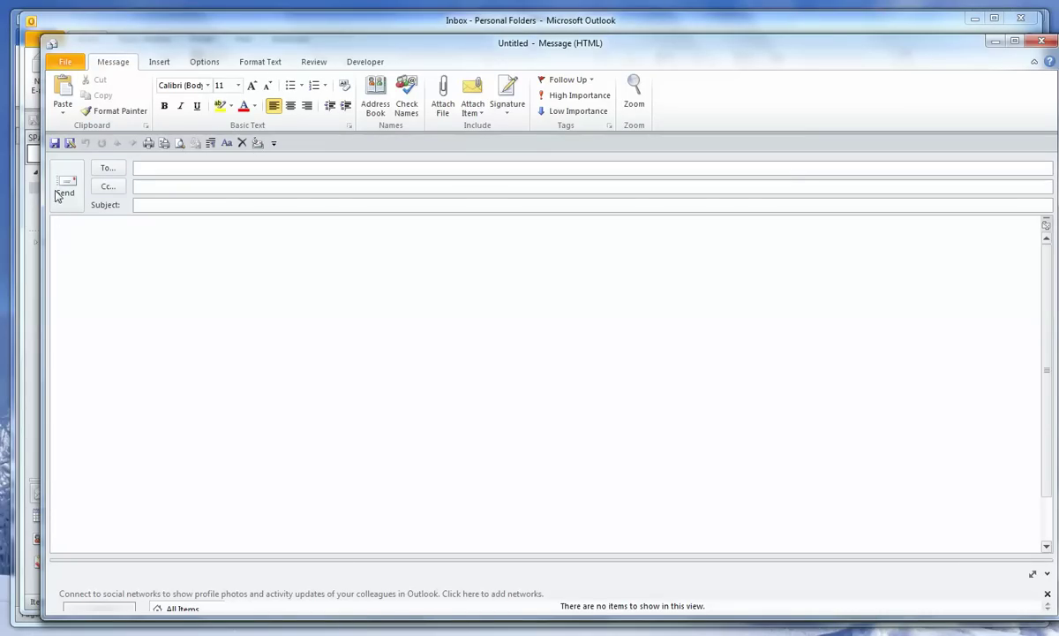
pyautogui.click(67, 103)
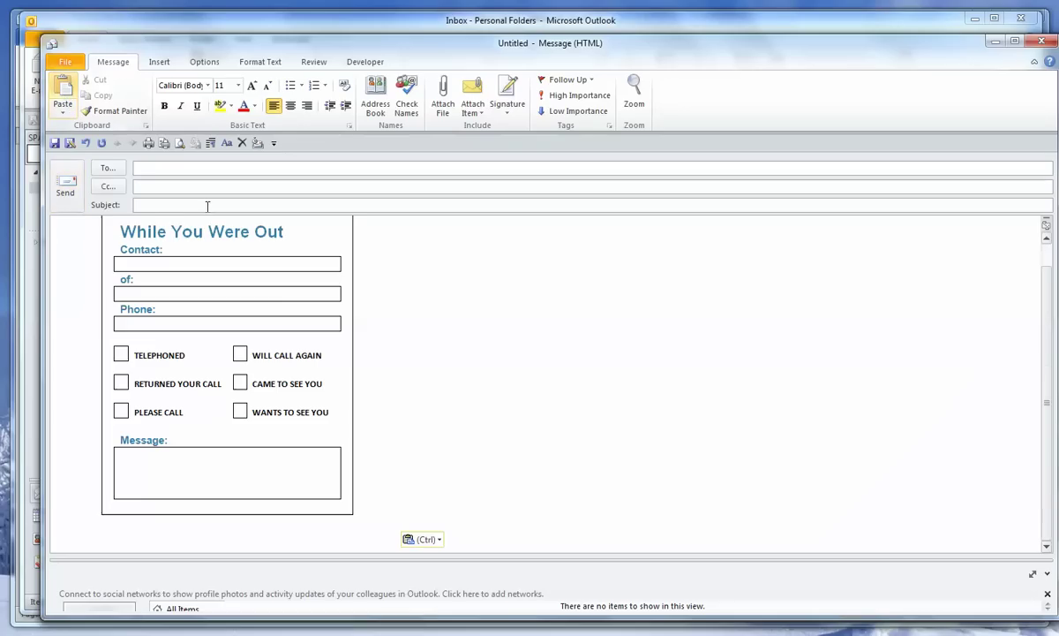
pyautogui.scroll(1, 474, 413)
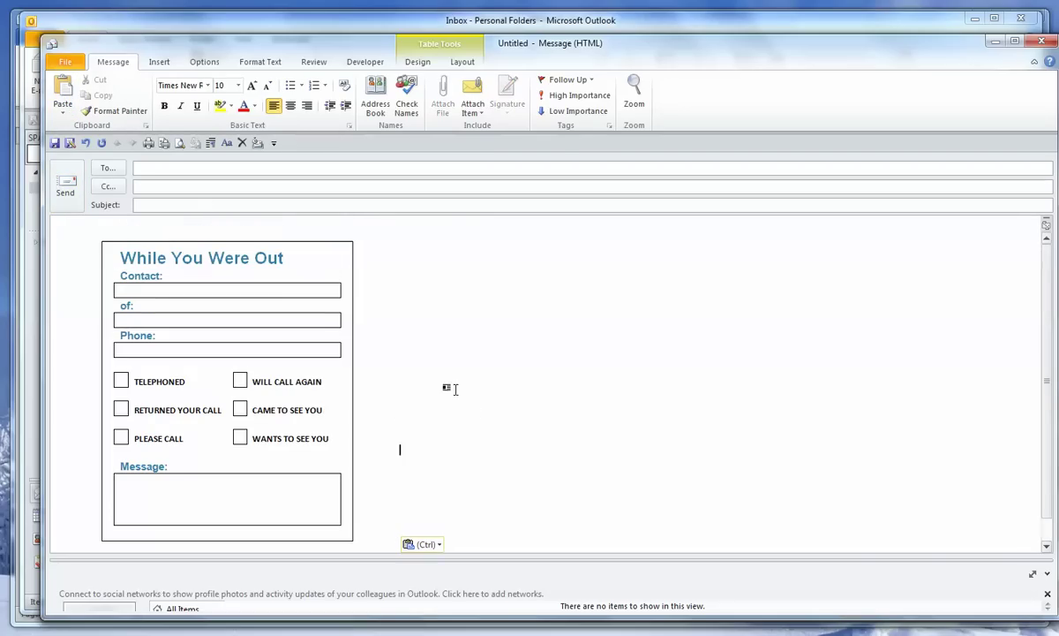
# Step: Address the message to the contact's e-mail and set the subject to 'Phone Message'
pyautogui.click(148, 168)
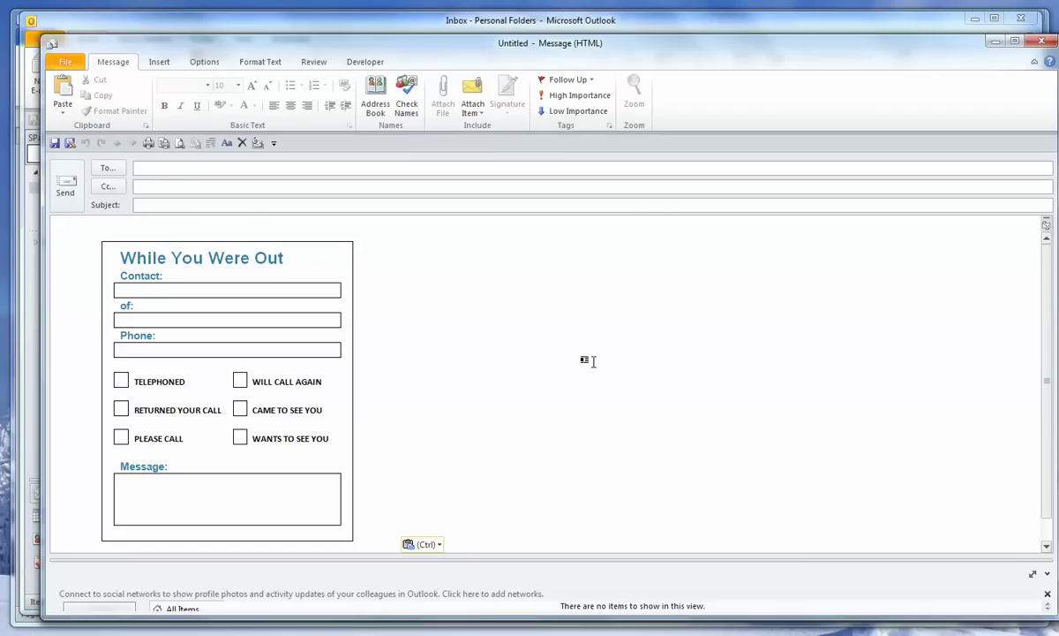
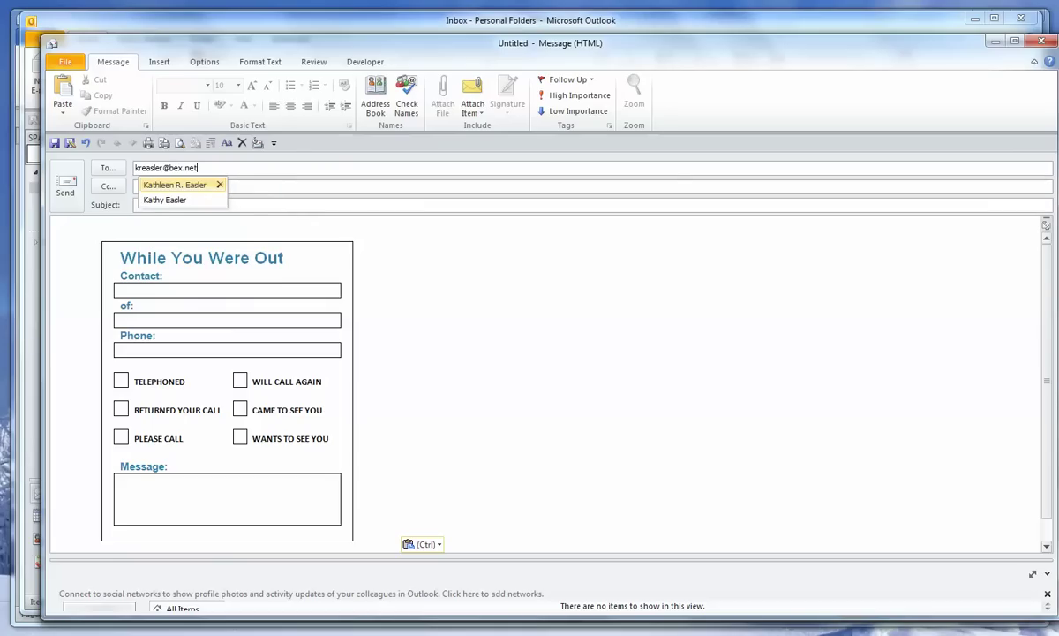
pyautogui.click(243, 206)
pyautogui.write('Phone Message')
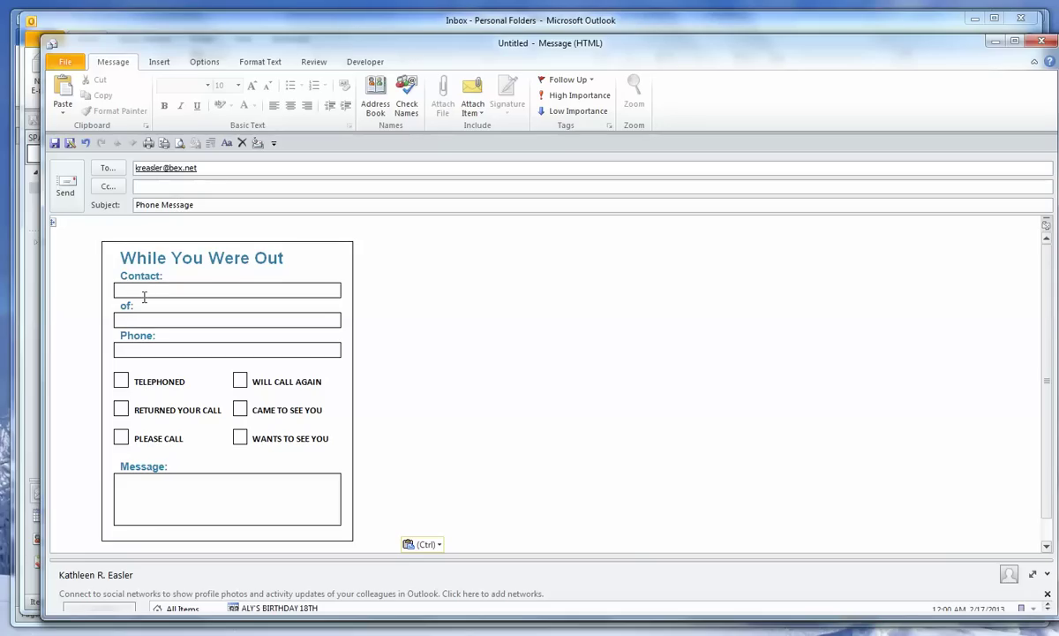
pyautogui.click(79, 230)
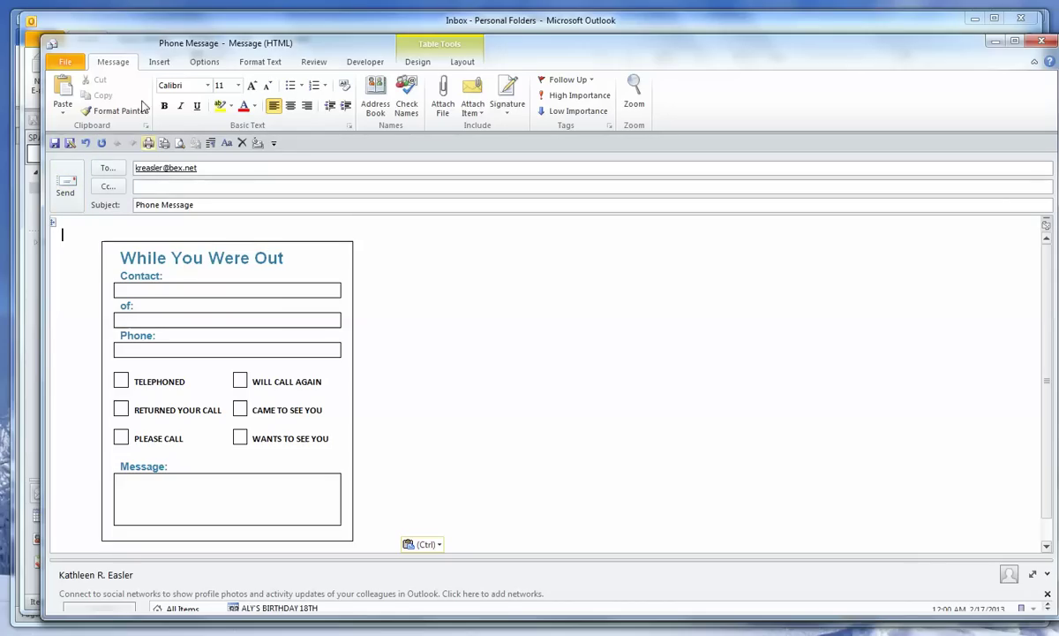
# Step: Save the message as an Outlook Template (*.oft) named WYWO in the Templates folder
pyautogui.click(69, 62)
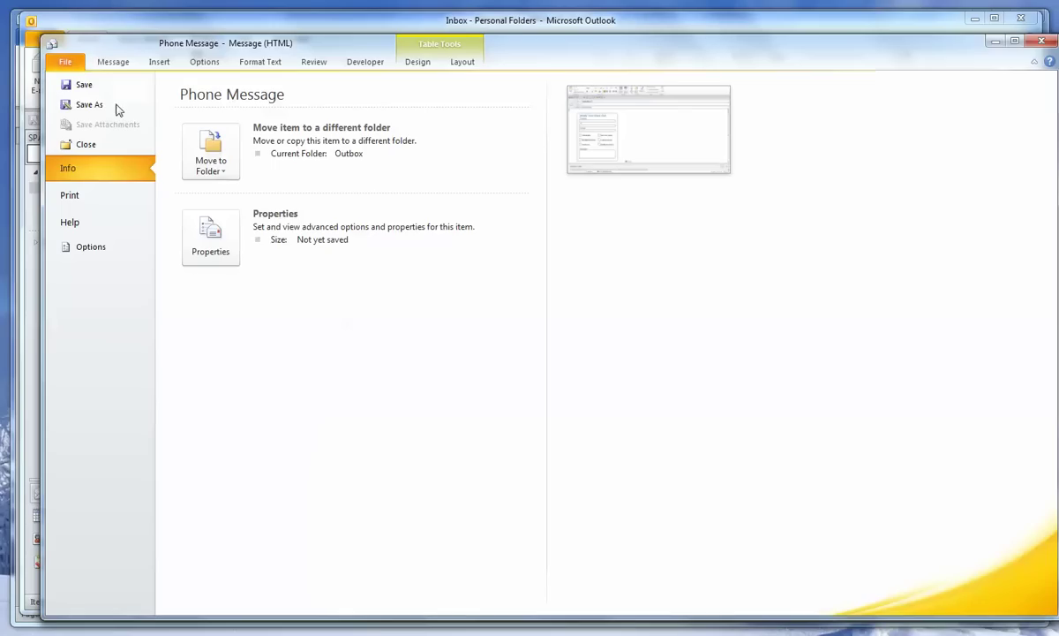
pyautogui.click(89, 105)
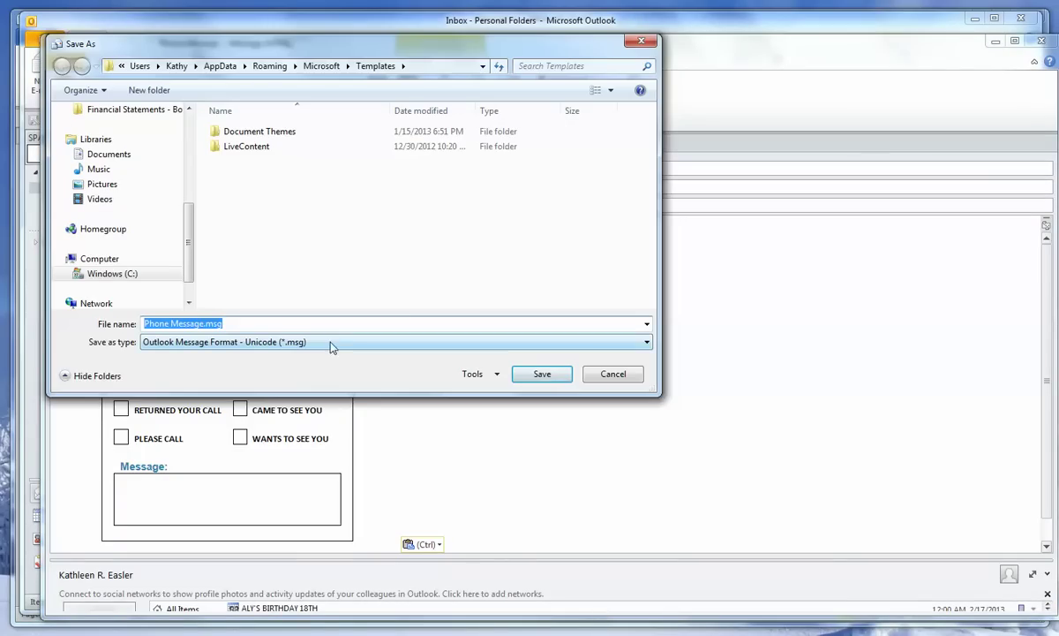
pyautogui.click(647, 345)
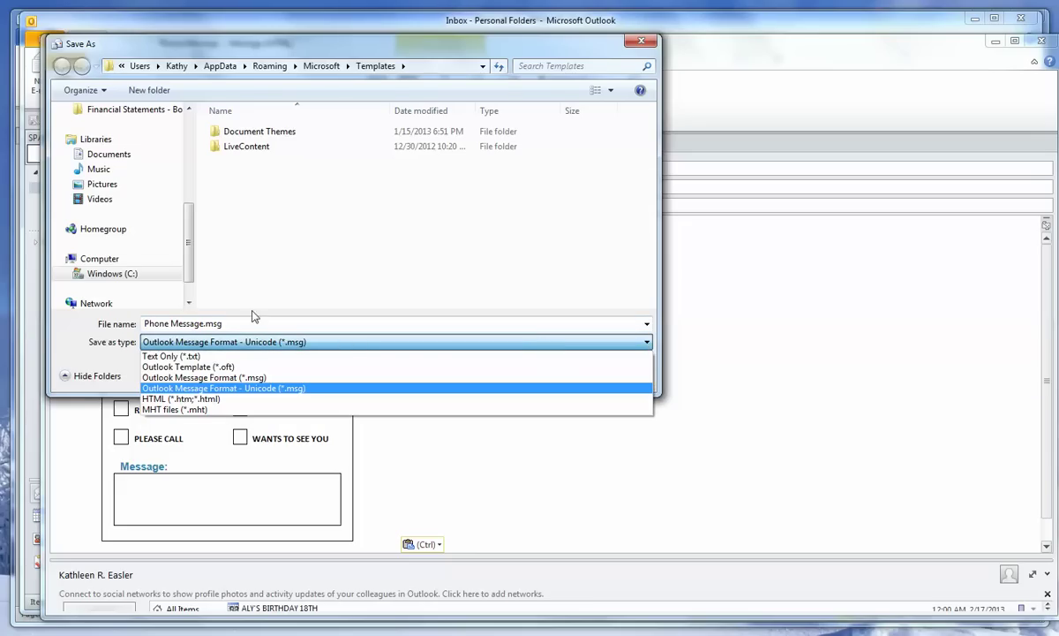
pyautogui.click(196, 367)
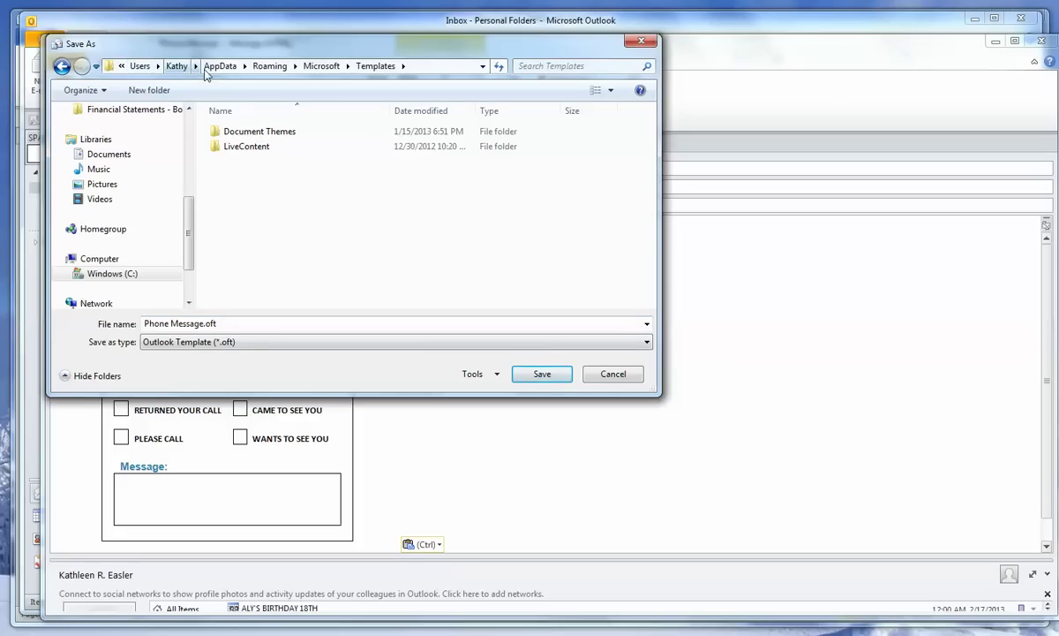
pyautogui.click(203, 325)
pyautogui.moveTo(204, 325); pyautogui.dragTo(105, 325)
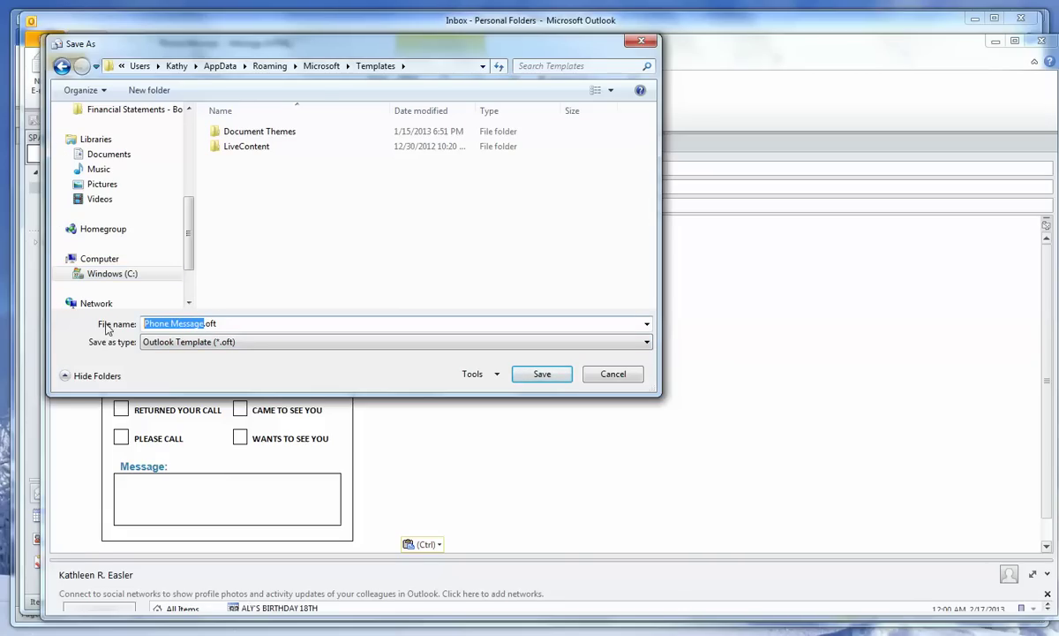
pyautogui.write('WYWO')
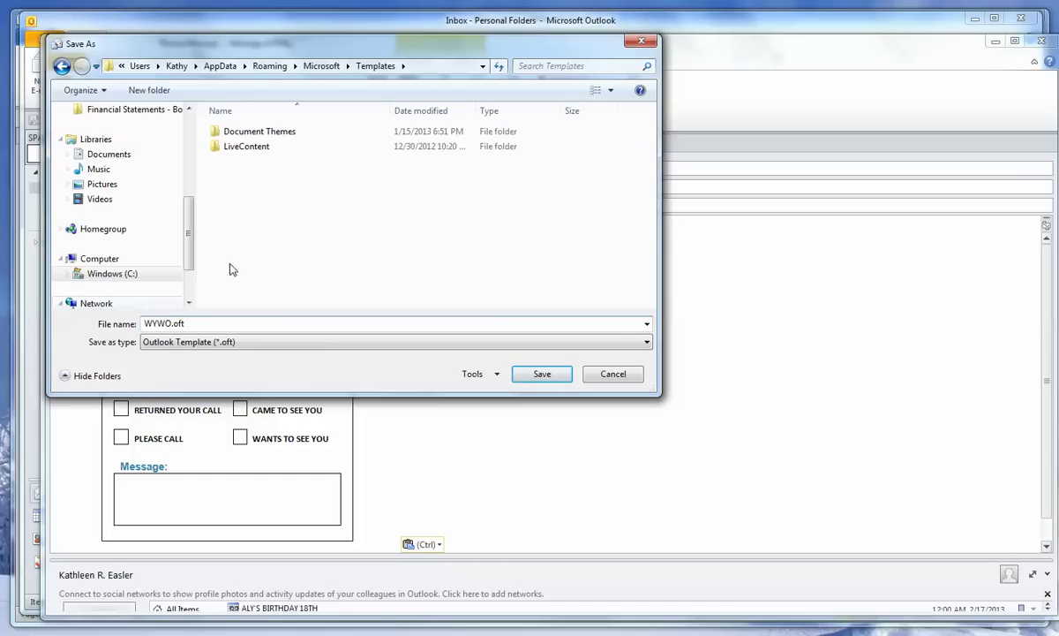
pyautogui.click(537, 374)
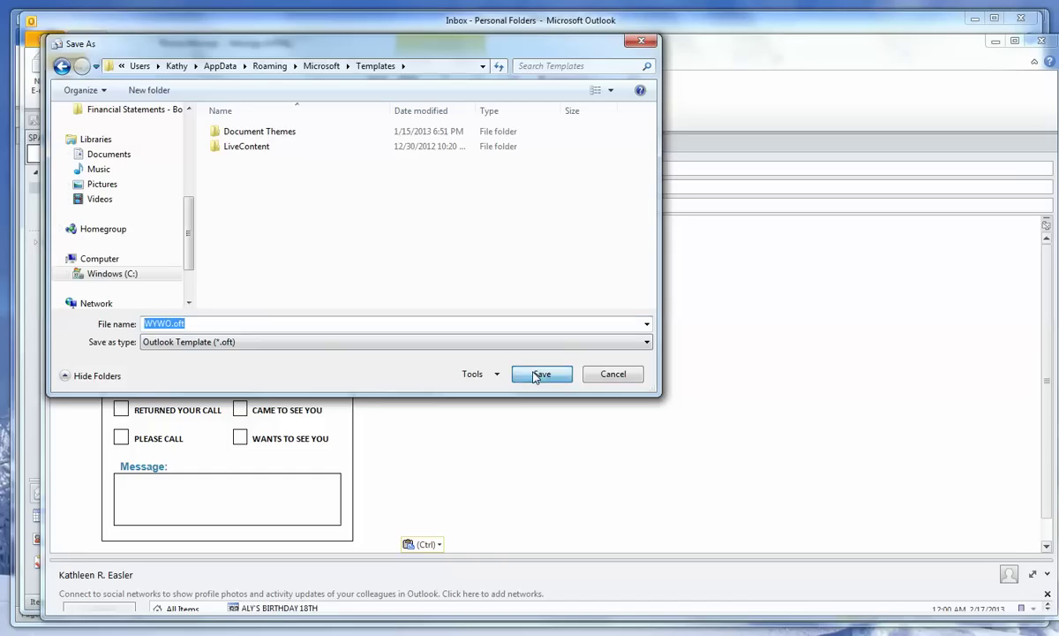
# Step: Close the message saving changes, then verify WYWO appears under User Templates in File System
pyautogui.click(1044, 43)
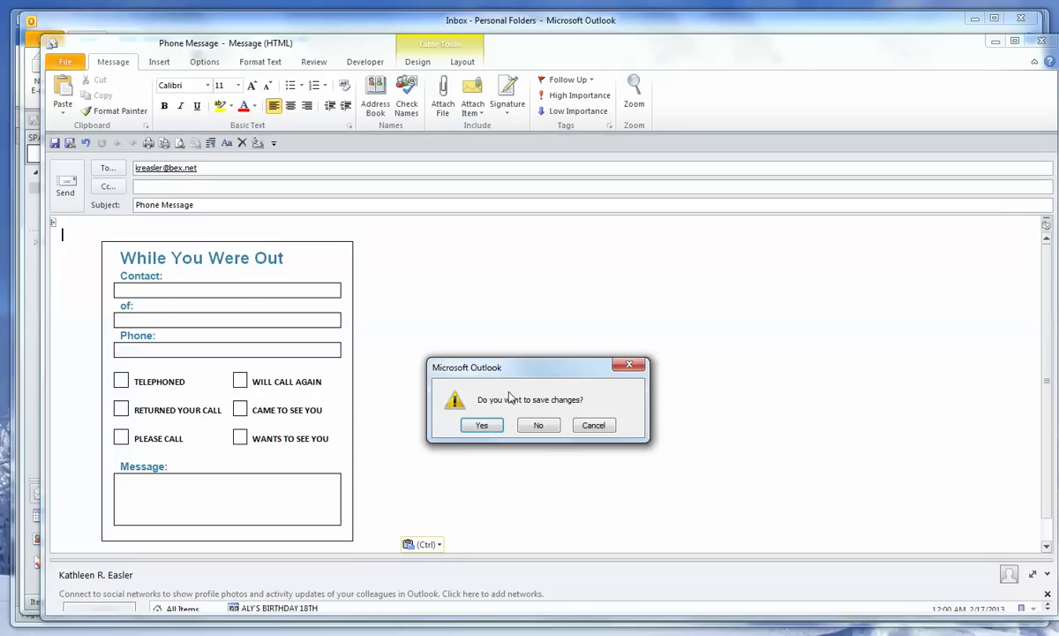
pyautogui.click(479, 426)
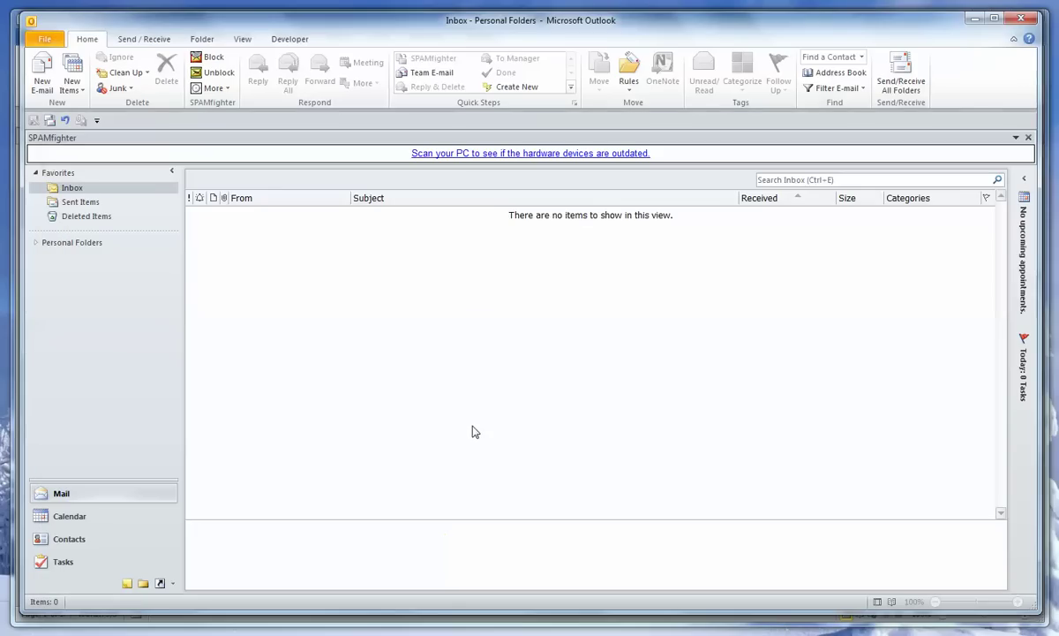
pyautogui.click(286, 40)
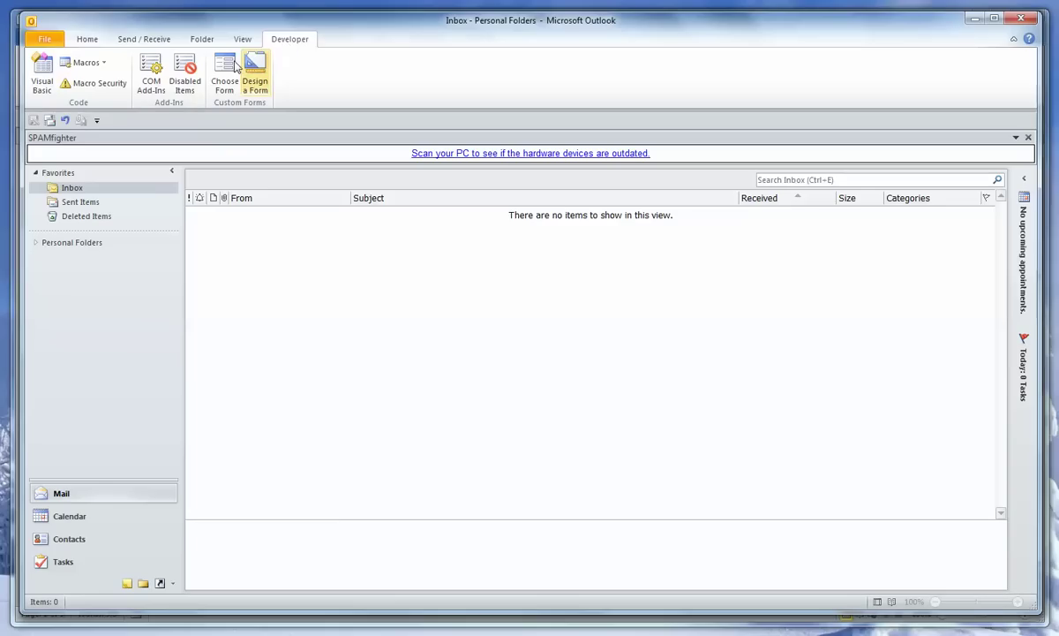
pyautogui.click(226, 67)
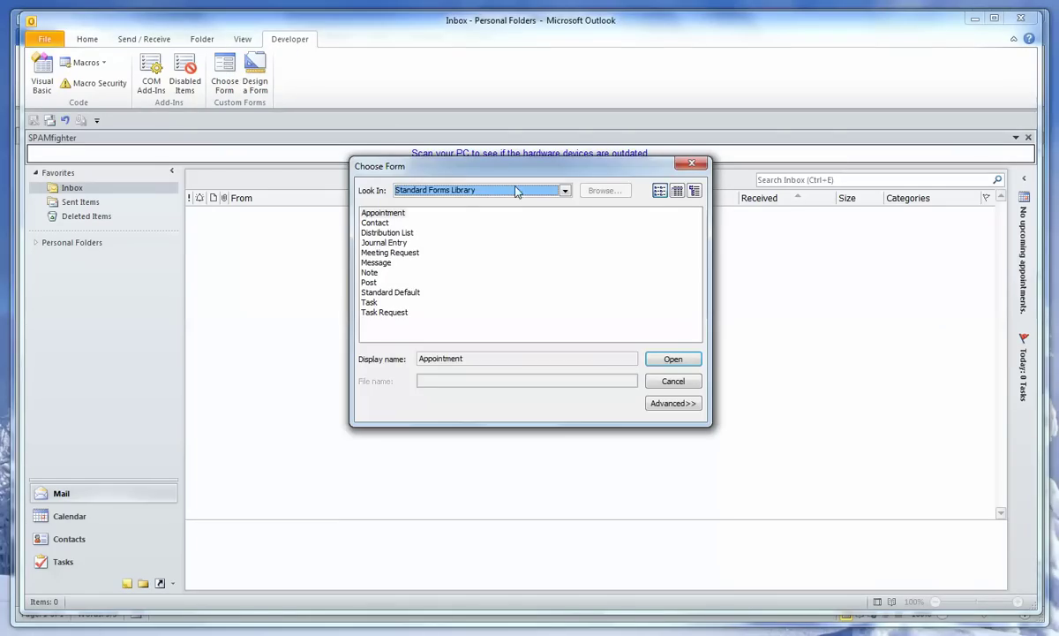
pyautogui.click(563, 191)
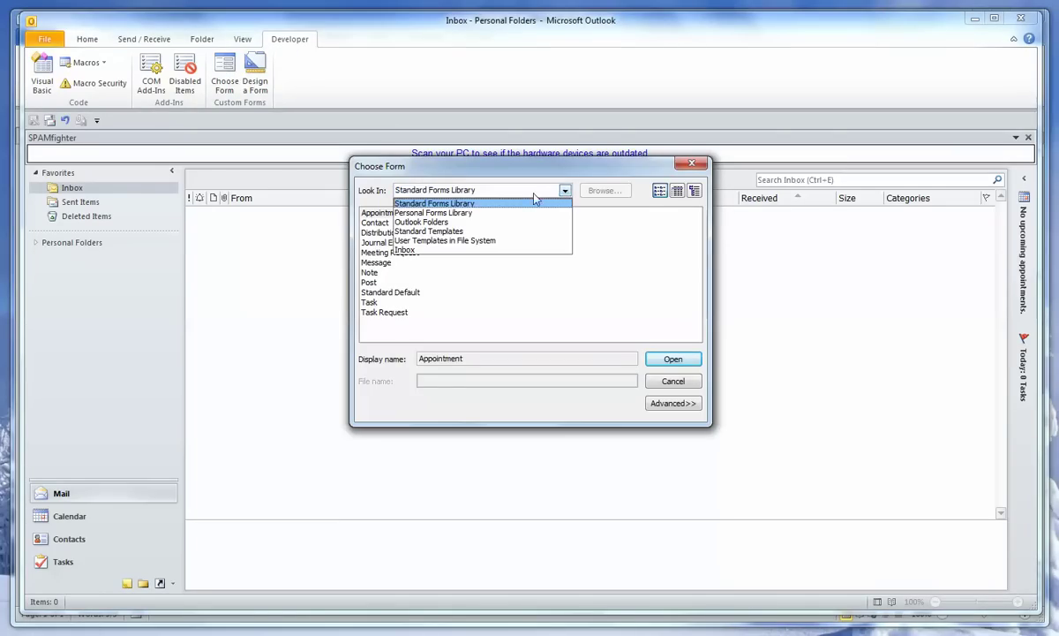
pyautogui.click(446, 240)
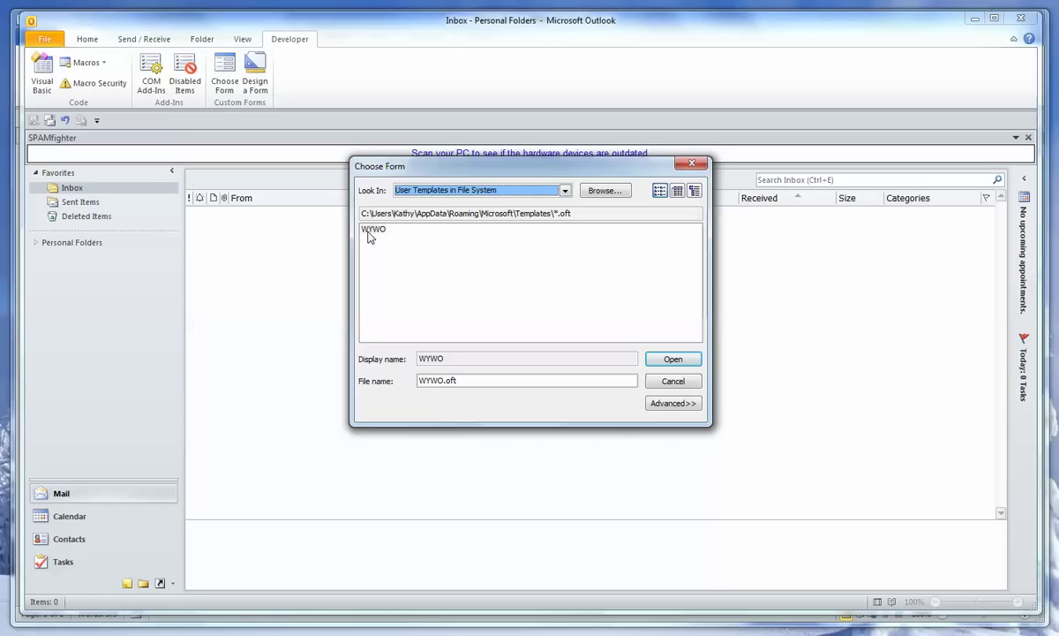
pyautogui.click(691, 164)
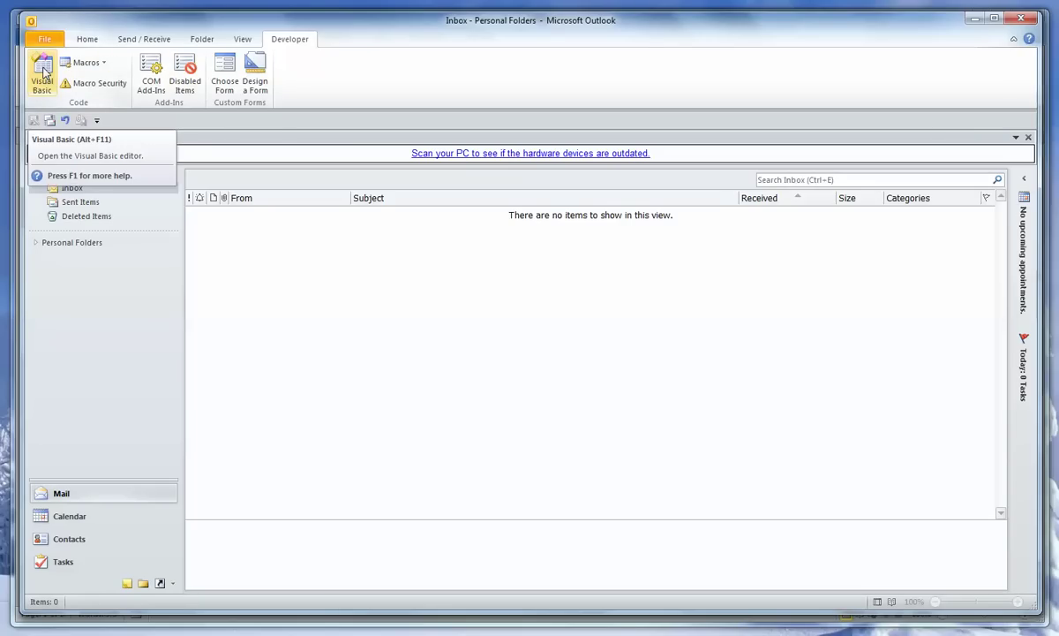
# Step: Open the Visual Basic editor and insert a new empty code module, Module1
pyautogui.click(42, 74)
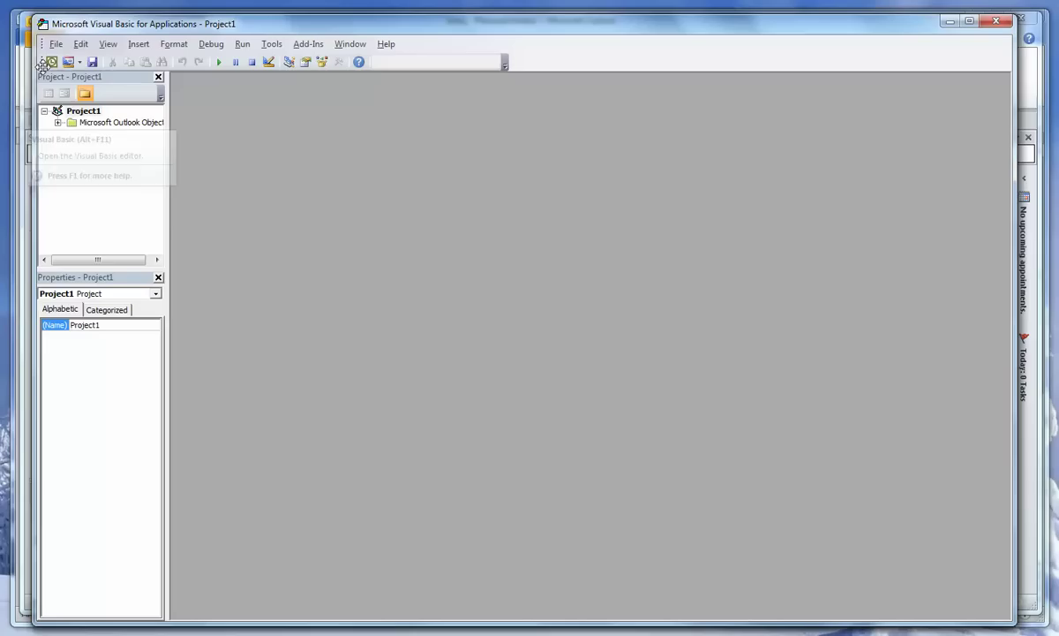
pyautogui.click(141, 47)
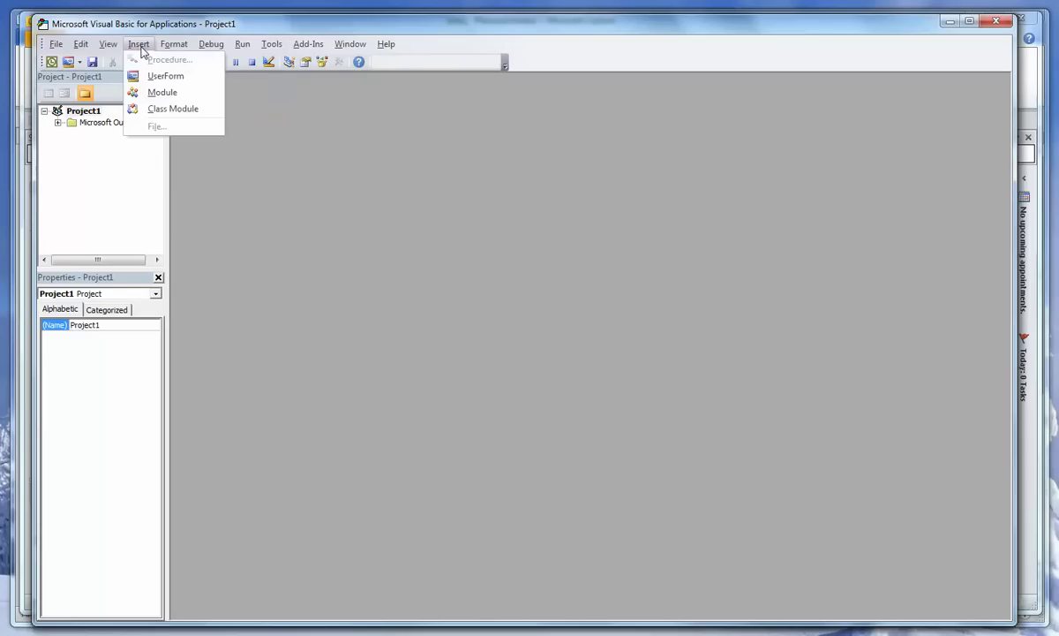
pyautogui.click(163, 92)
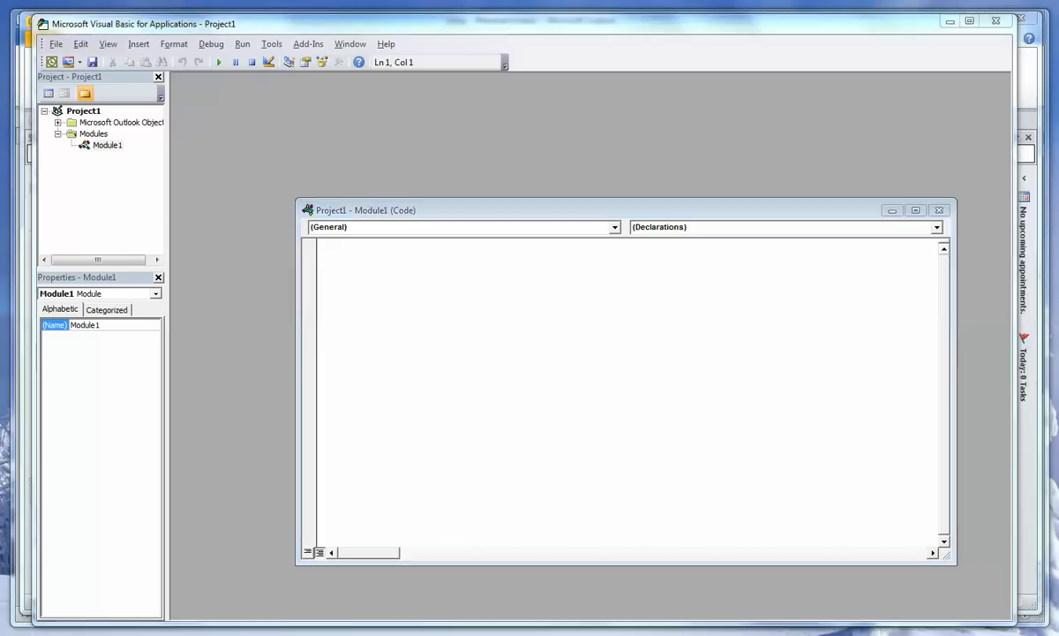
pyautogui.hotkey('alt', 'Tab')
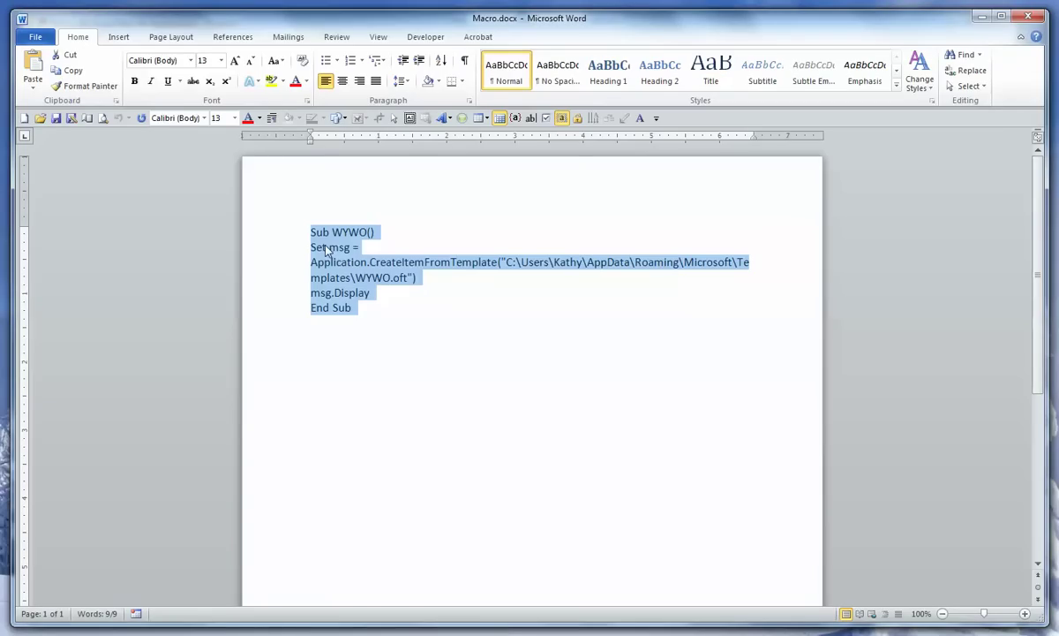
# Step: Paste the copied WYWO macro code into the Module1 code window
pyautogui.click(982, 18)
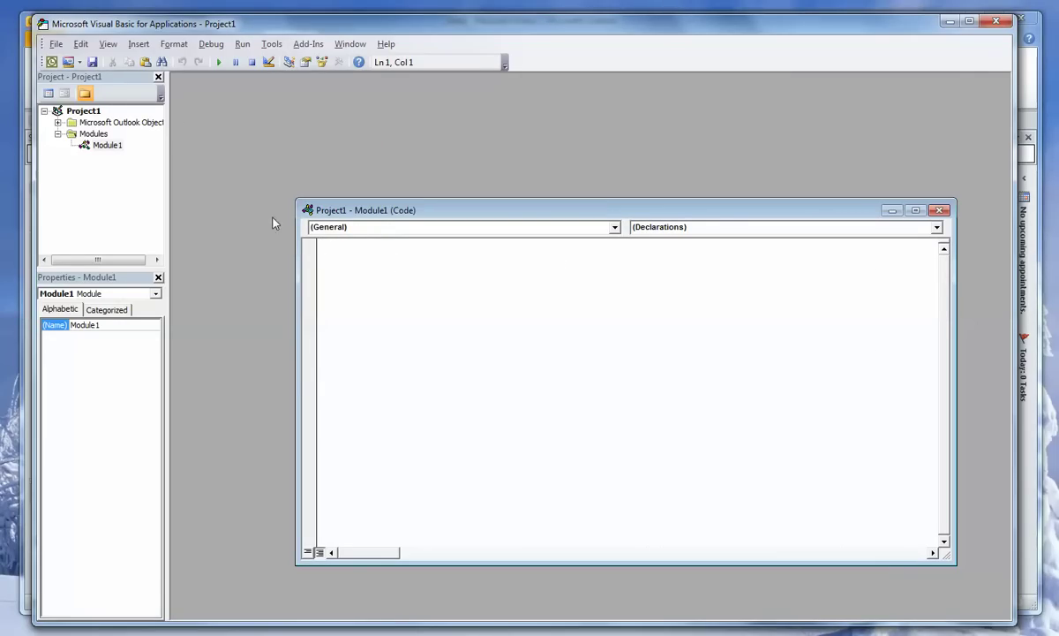
pyautogui.write('Sub WYWO() Set msg = Application.CreateItemFromTemplate("C:\\Users\\Kathy\\AppData\\Roaming\\Microsoft\\Templates\\WYWO.oft") msg.Display End Sub')
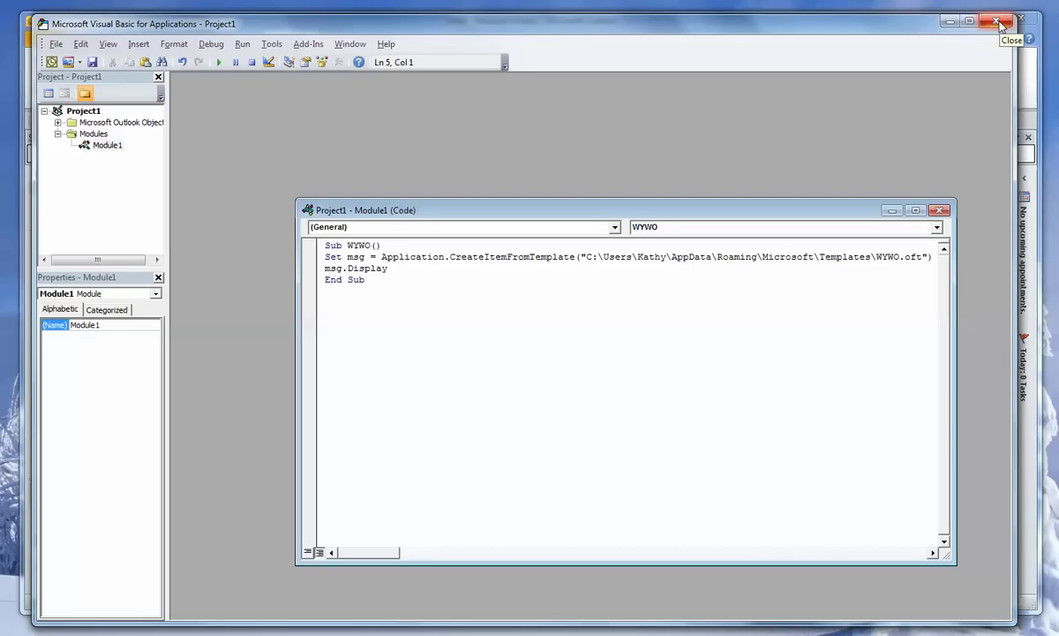
# Step: Close the VBA editor and return to Outlook's Home tab
pyautogui.click(997, 22)
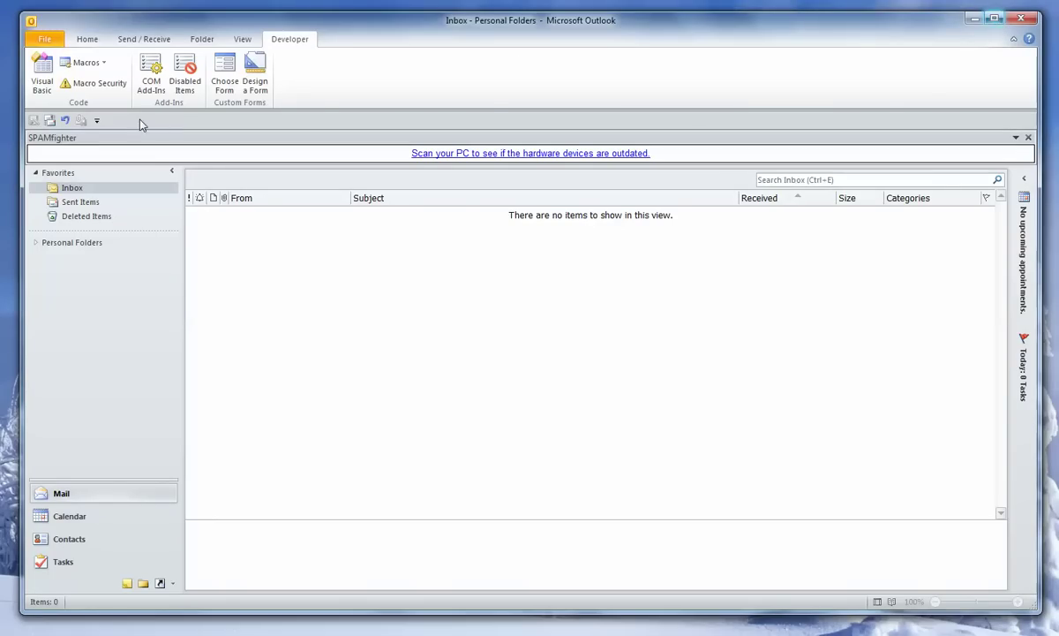
pyautogui.click(88, 41)
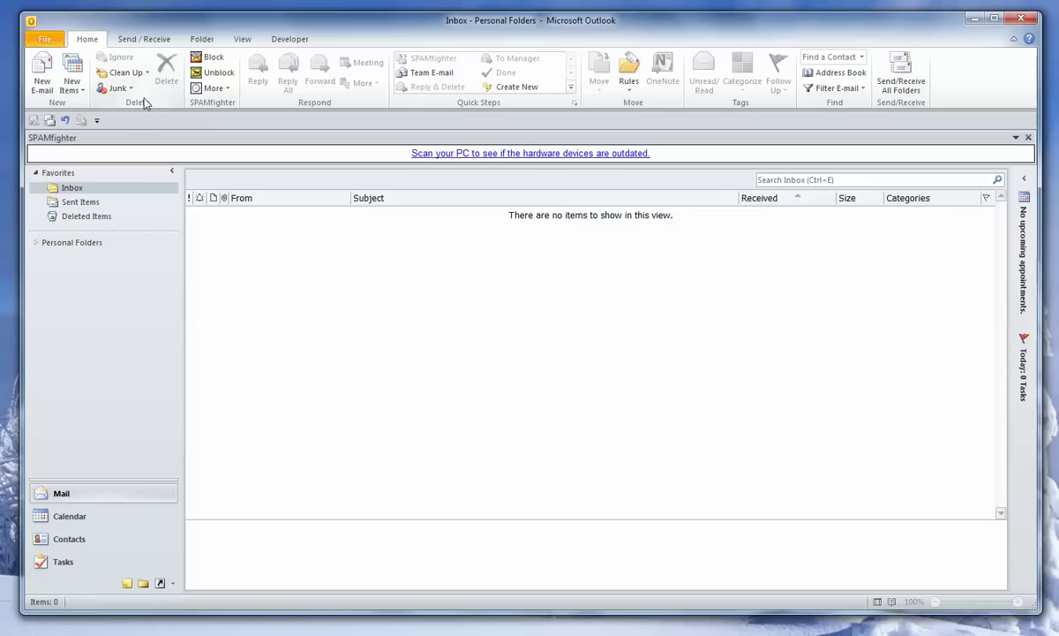
pyautogui.rightClick(69, 123)
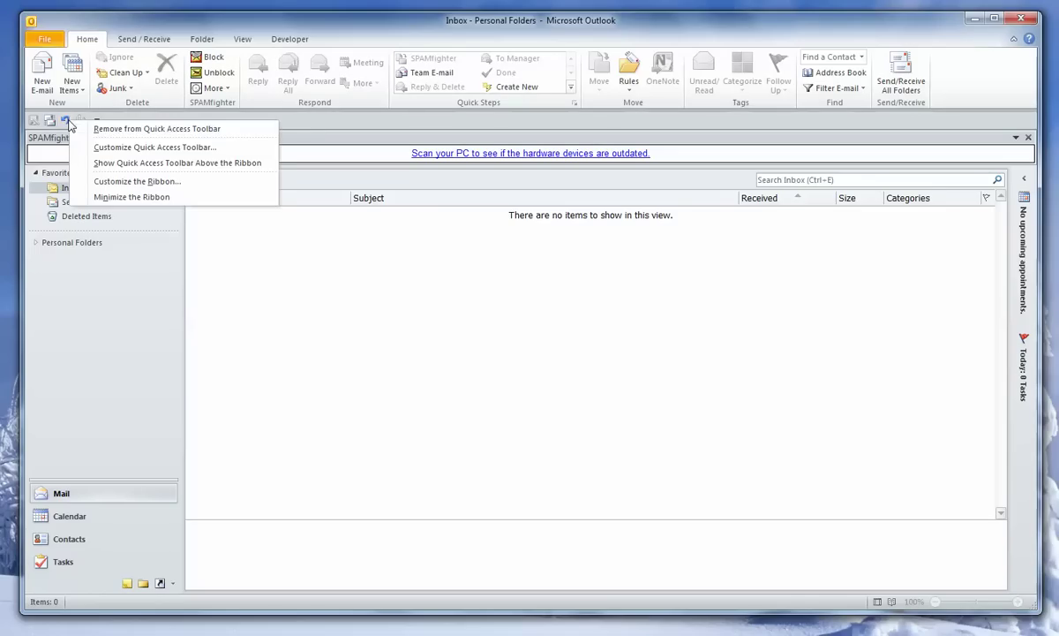
# Step: Add the Project1.WYWO macro from the Macros category to the Quick Access Toolbar commands
pyautogui.click(137, 150)
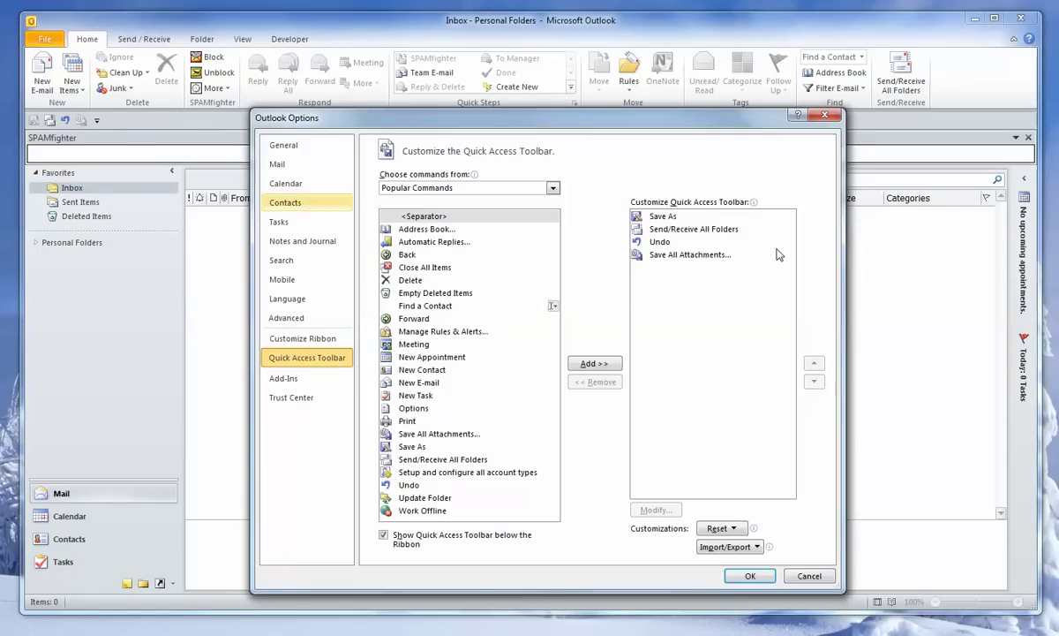
pyautogui.click(552, 188)
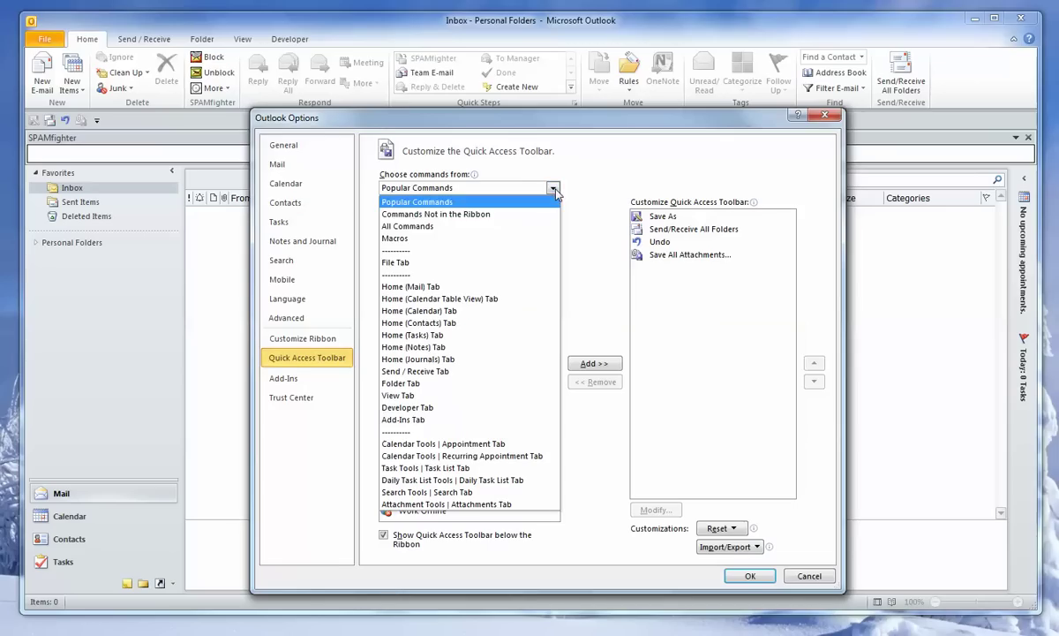
pyautogui.click(403, 240)
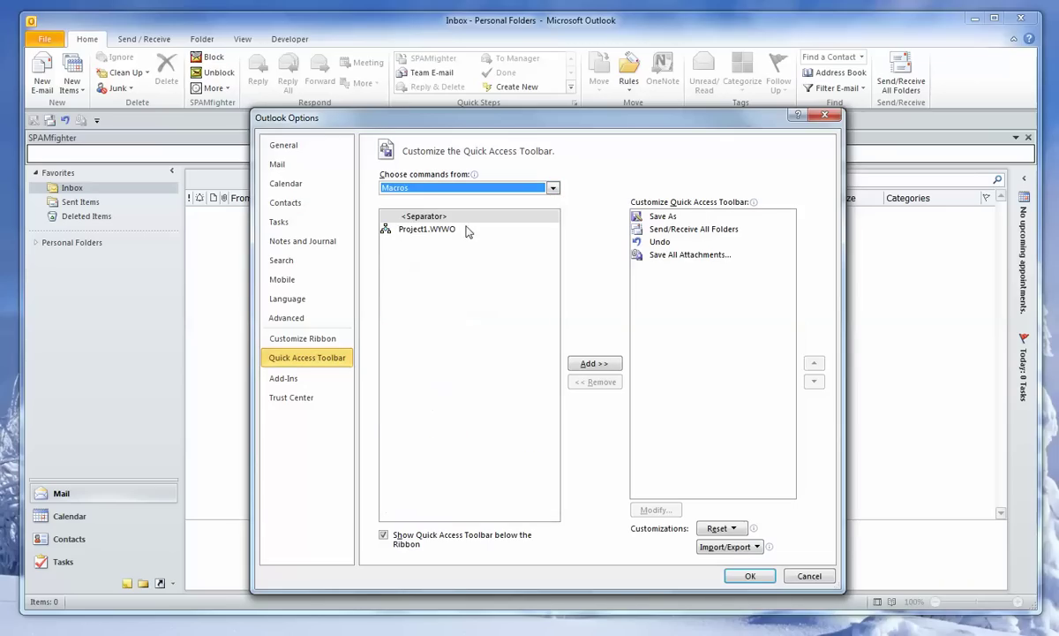
pyautogui.click(416, 235)
pyautogui.click(593, 364)
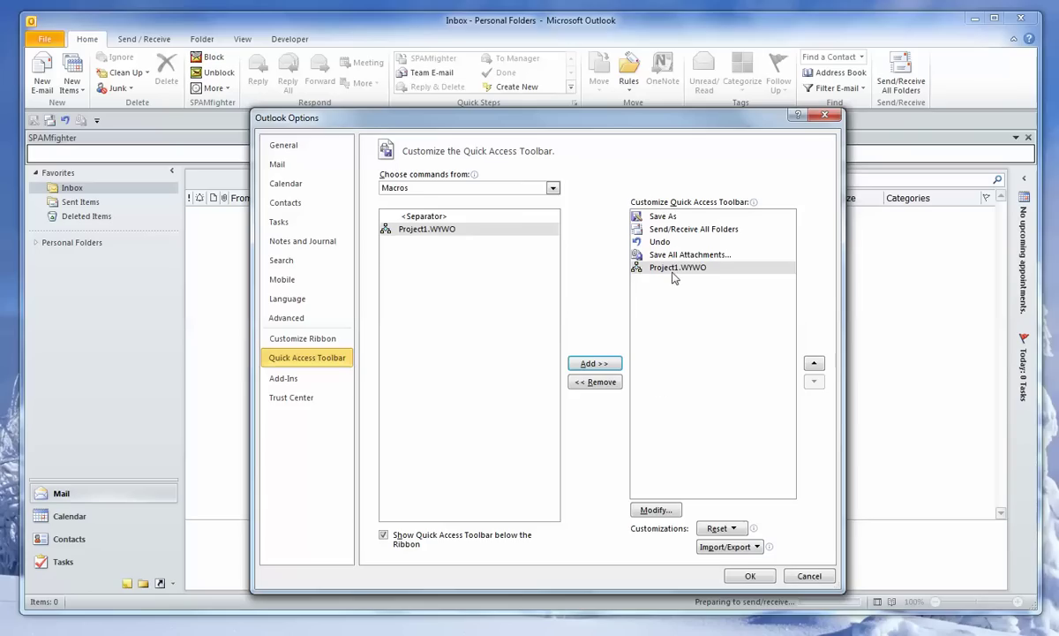
# Step: Give the Project1.WYWO toolbar command the telephone symbol and apply the options
pyautogui.click(684, 267)
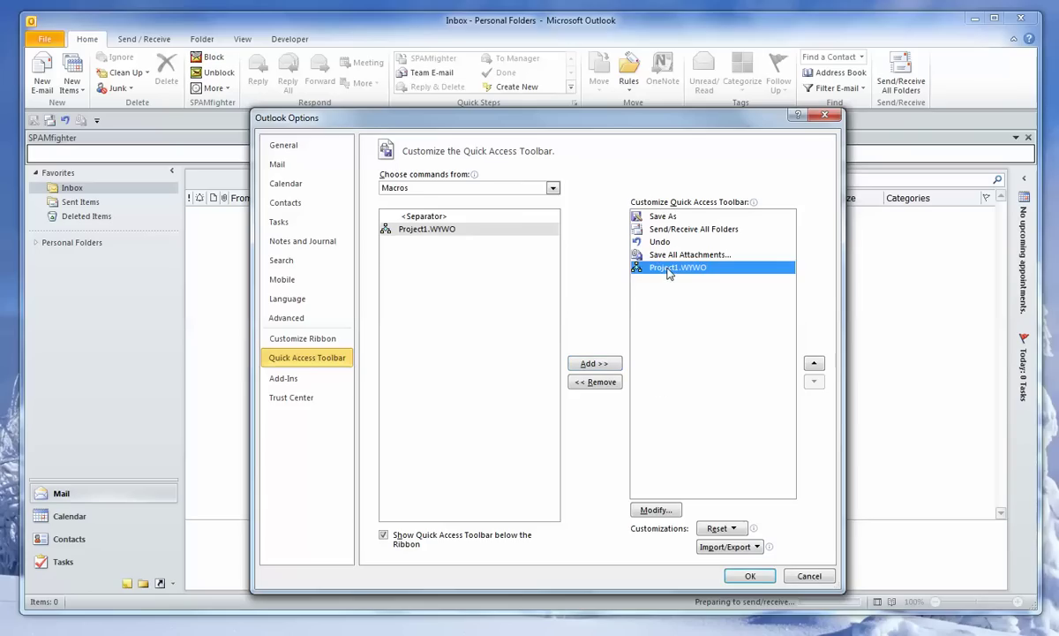
pyautogui.click(654, 510)
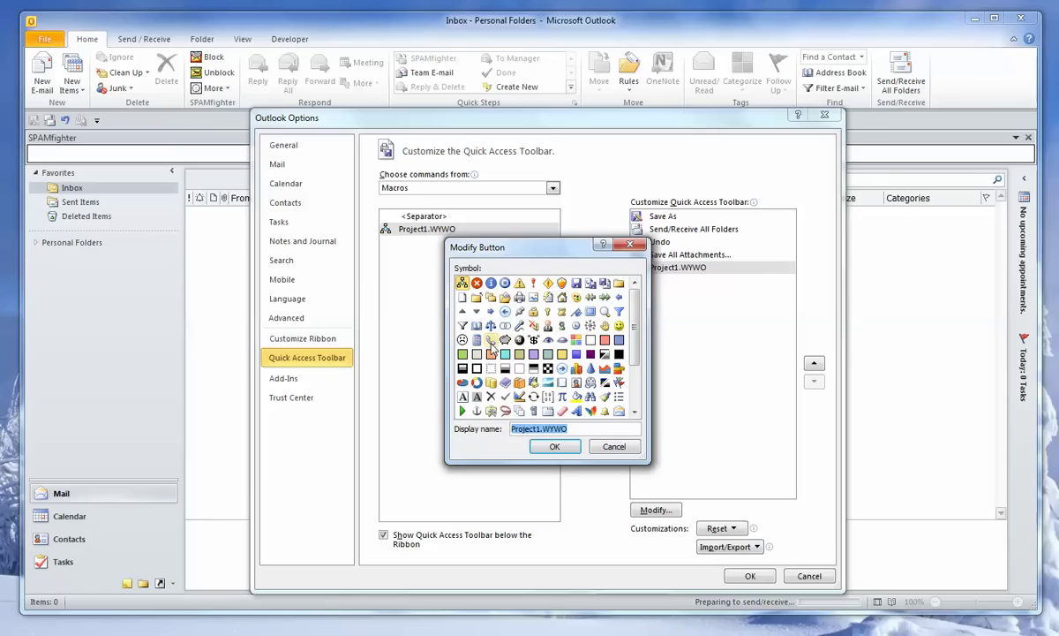
pyautogui.click(491, 341)
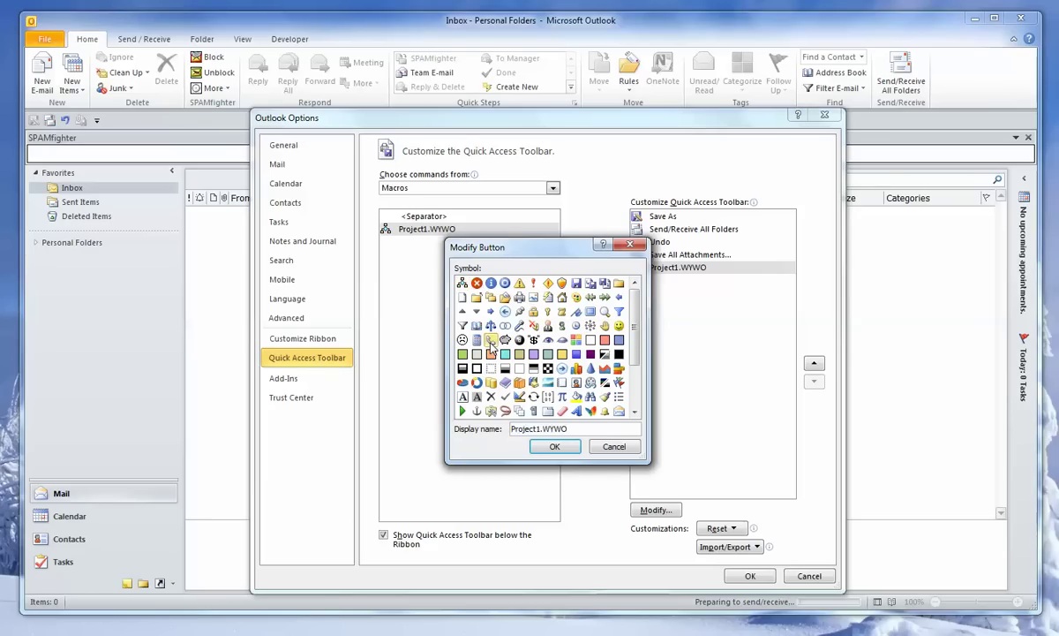
pyautogui.click(557, 449)
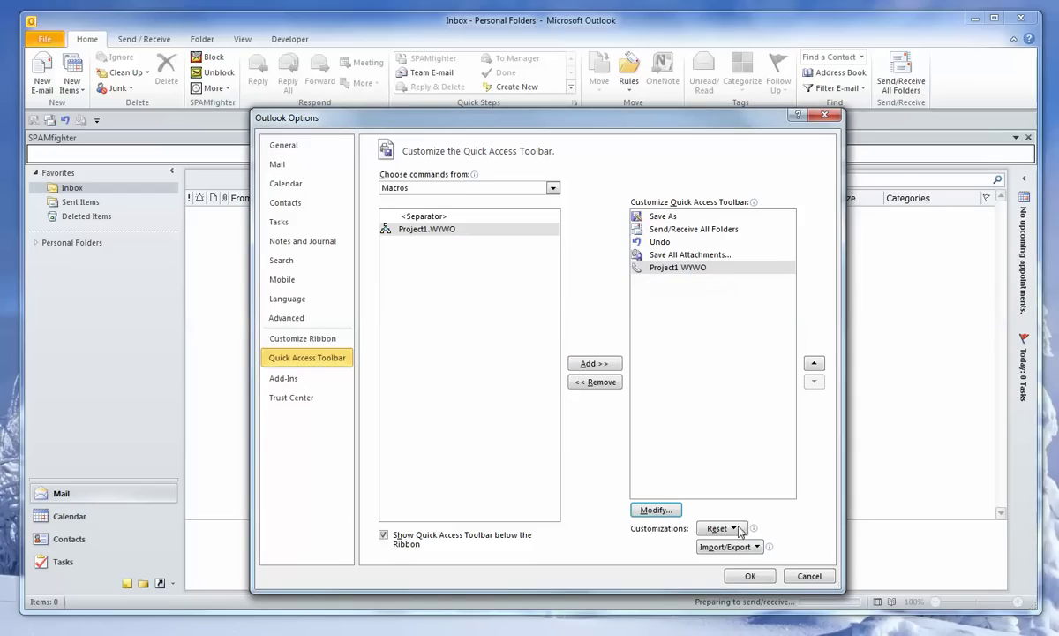
pyautogui.click(750, 576)
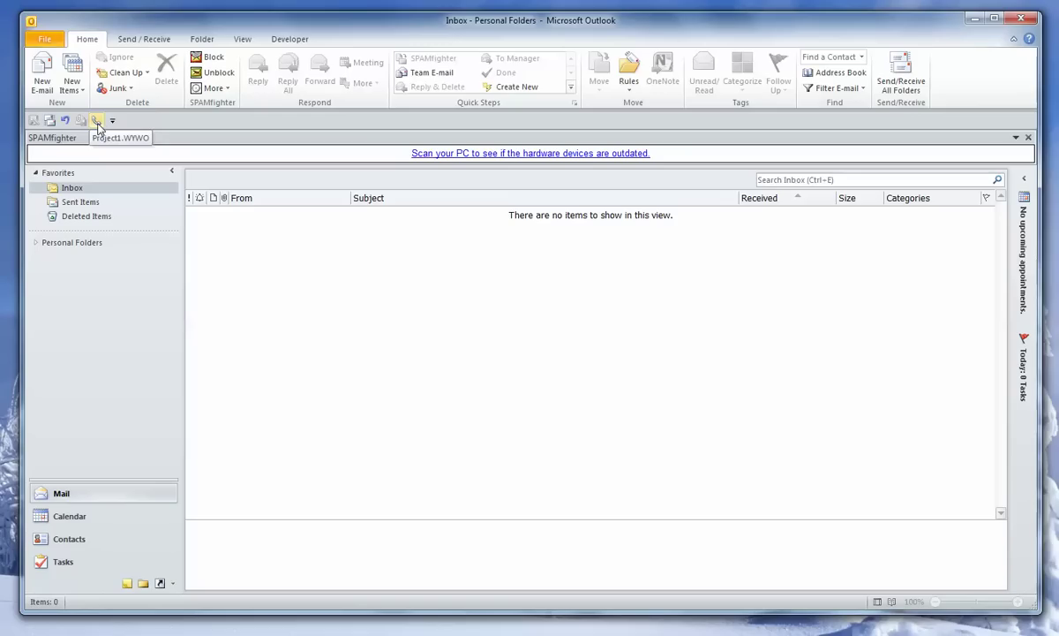
# Step: Open the WYWO form from the toolbar button and enter the caller's name and phone number
pyautogui.click(97, 122)
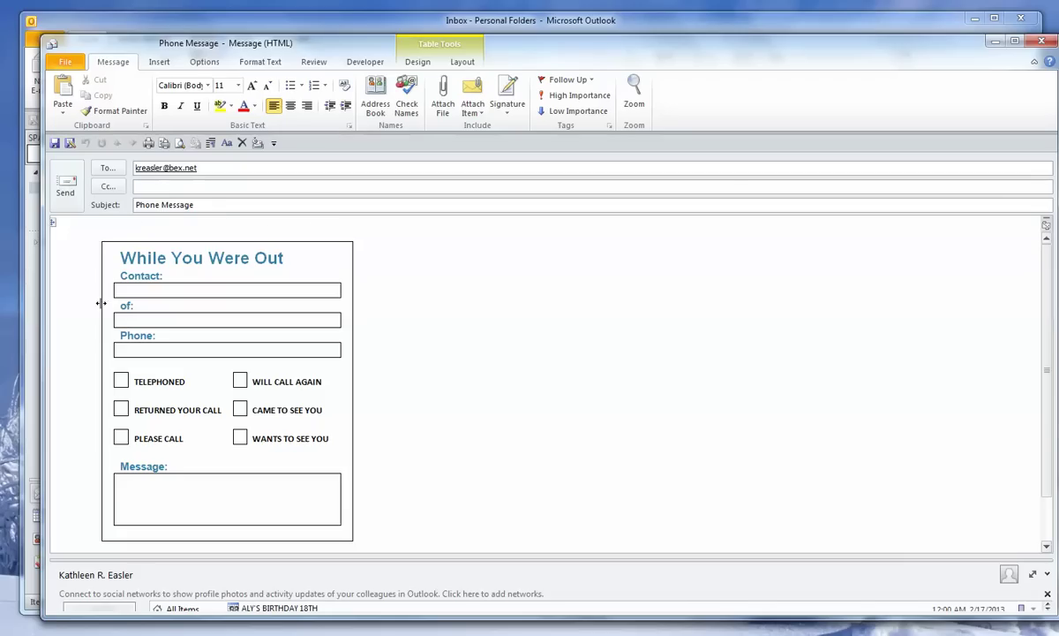
pyautogui.click(132, 289)
pyautogui.write('Brenda')
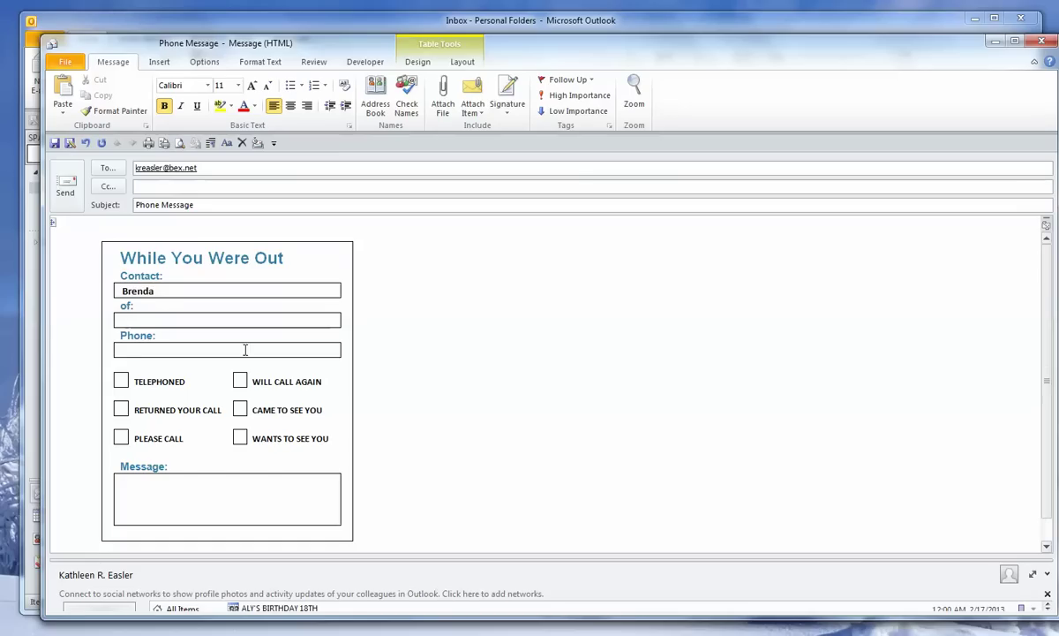
pyautogui.click(128, 350)
pyautogui.write('(111) 111-1111')
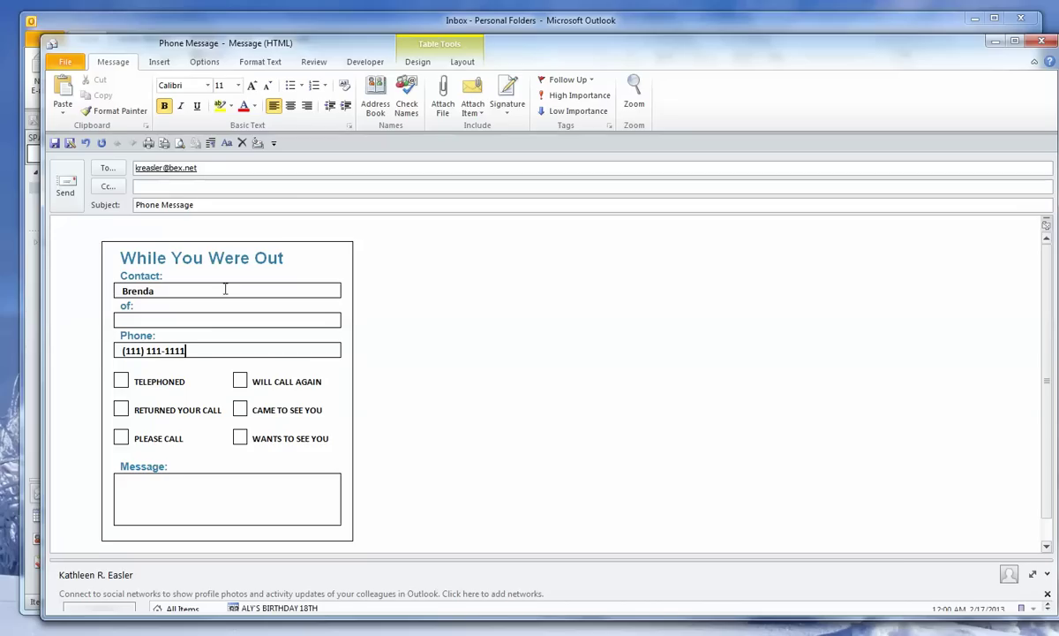
# Step: Mark Returned Your Call and Please Call, add 'Please call as soon as possible', and send
pyautogui.click(565, 403)
pyautogui.press('Down')
pyautogui.write('X')
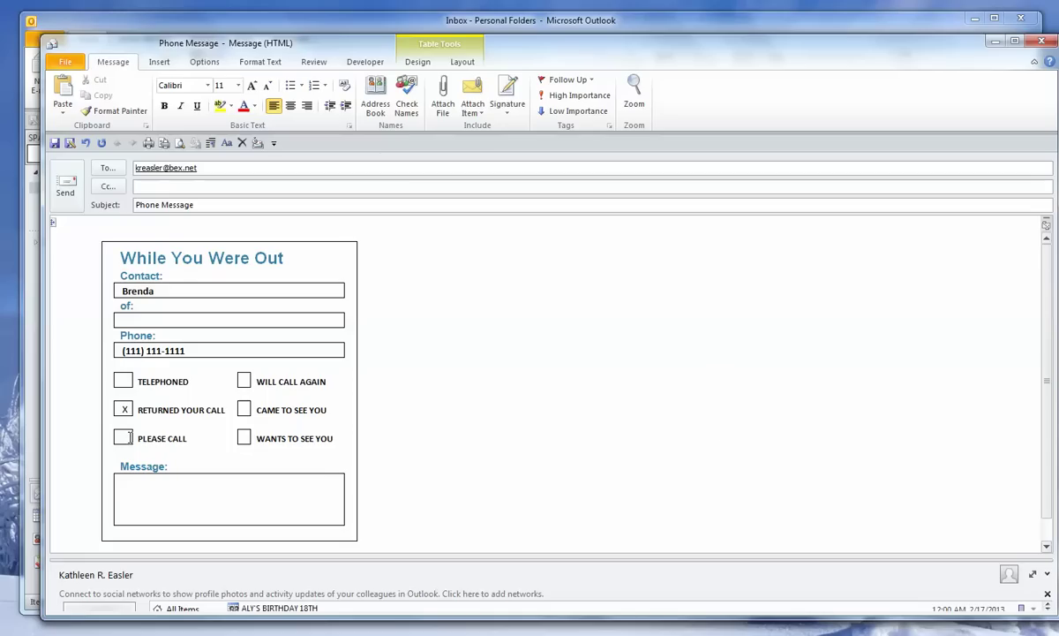
pyautogui.write('X')
pyautogui.hotkey('ctrl', 'b')
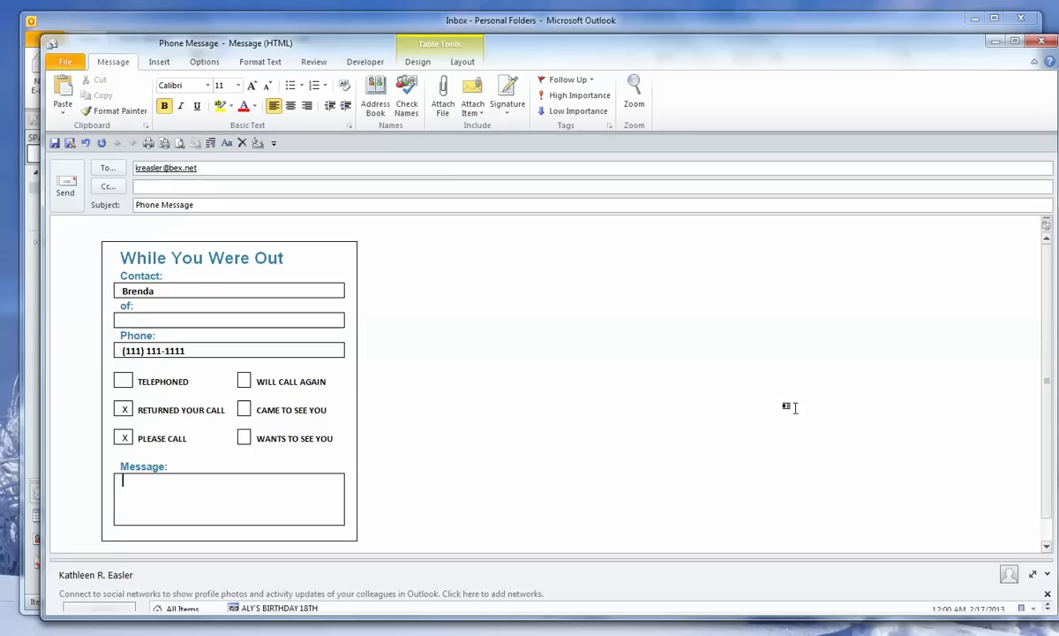
pyautogui.write('Please call as soon as possible.')
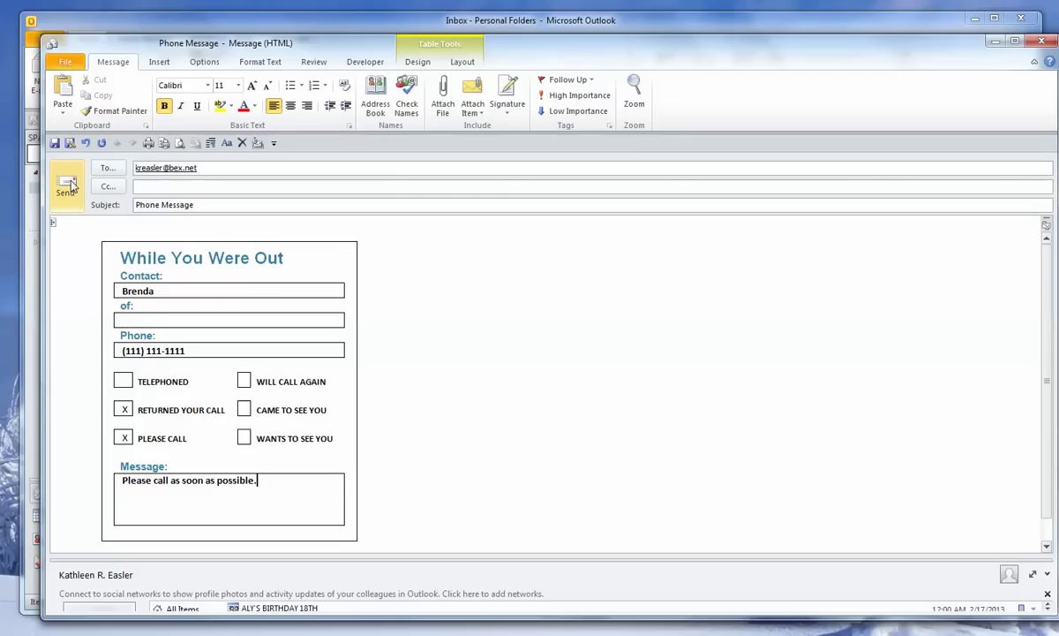
pyautogui.click(71, 184)
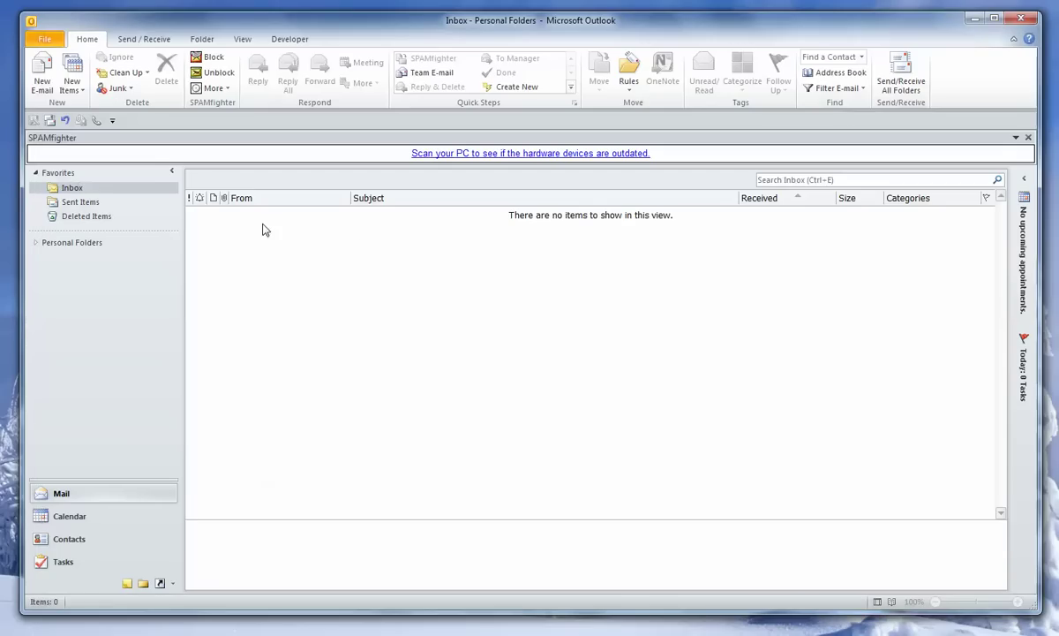